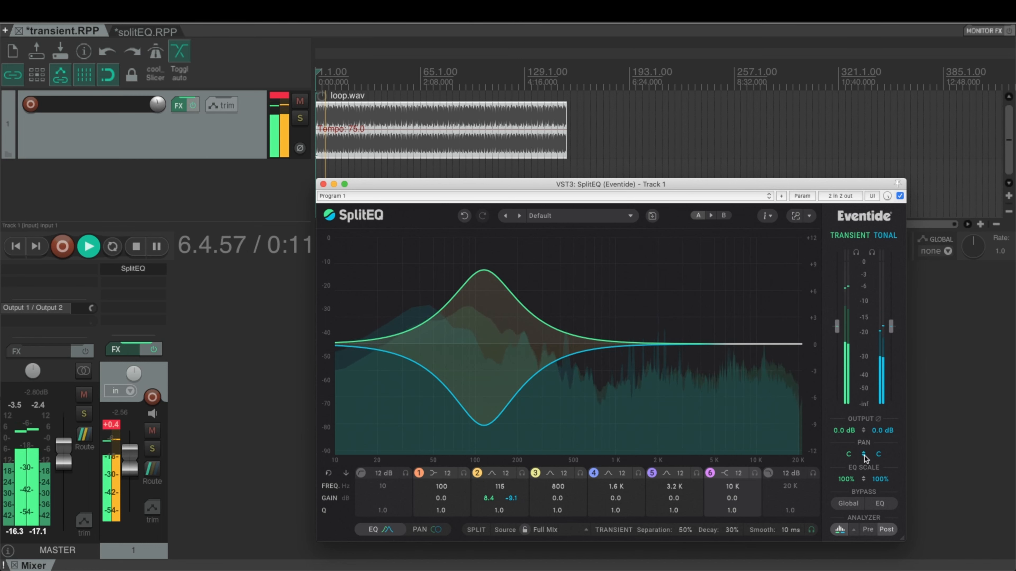
Try an inverted EQ scale, restore it to 100%, and reset band 2's transient and tonal gains to 0 dB
drag(863, 479, 869, 481)
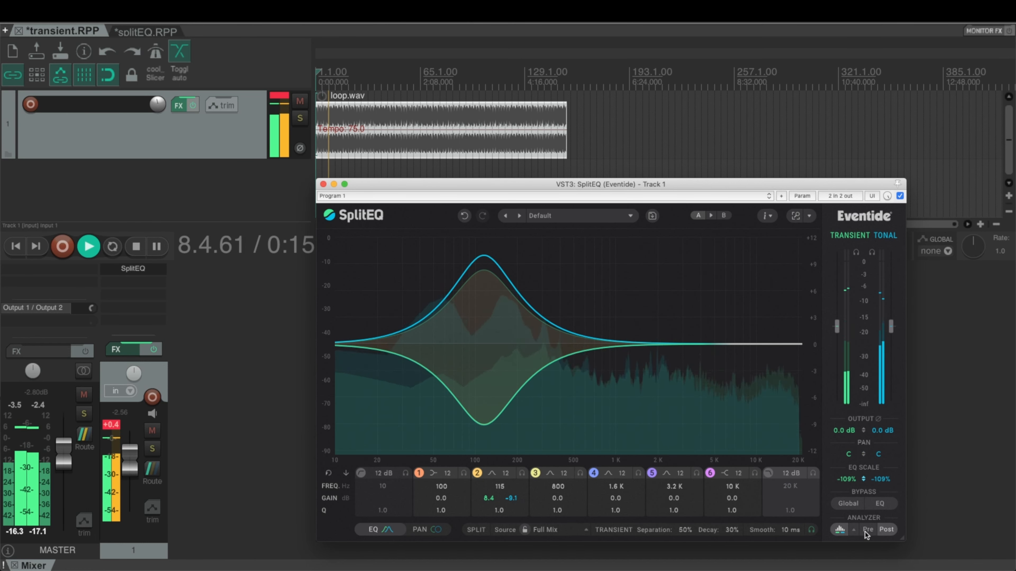
drag(866, 534, 875, 479)
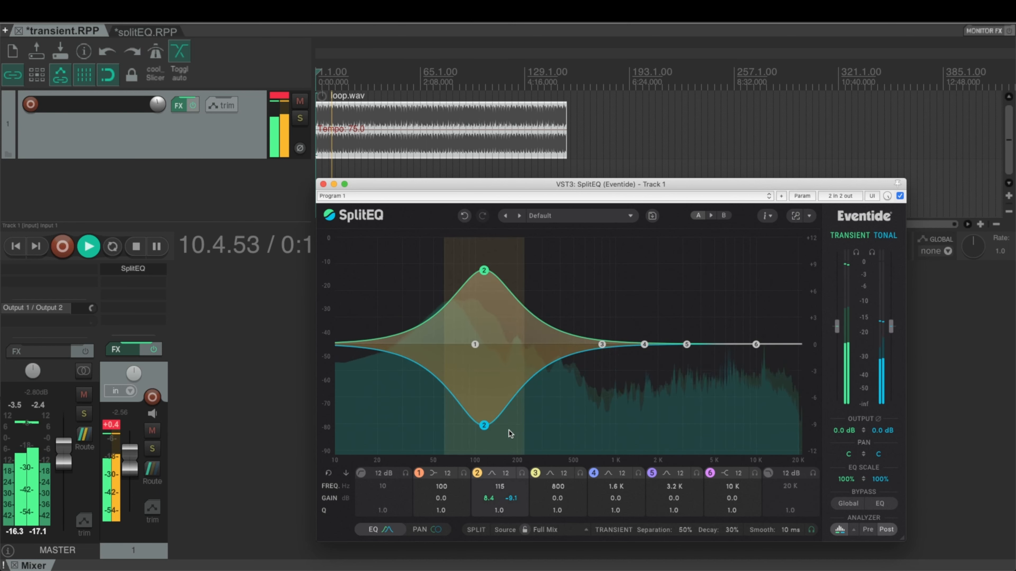
double_click(484, 271)
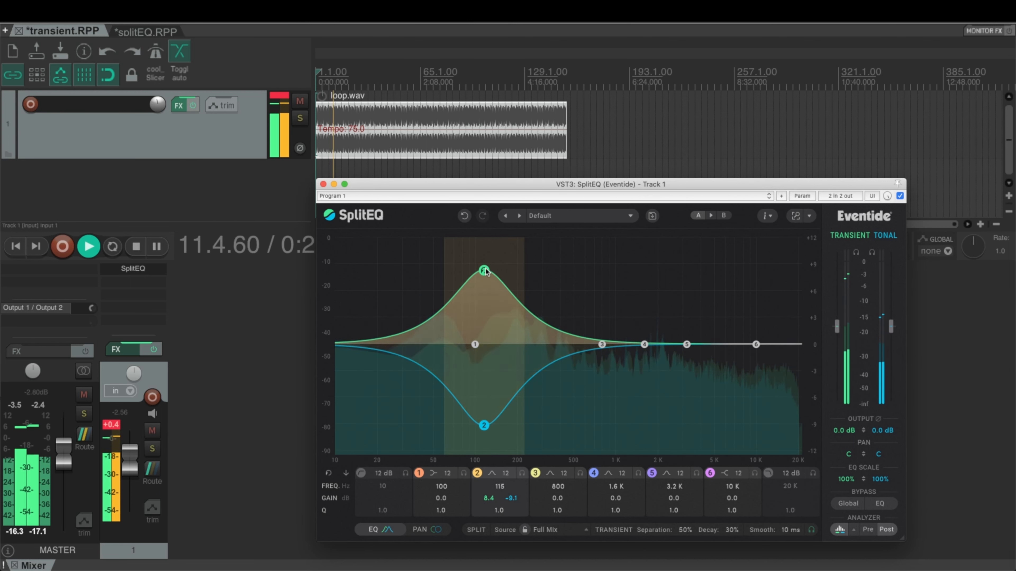
drag(485, 426, 486, 346)
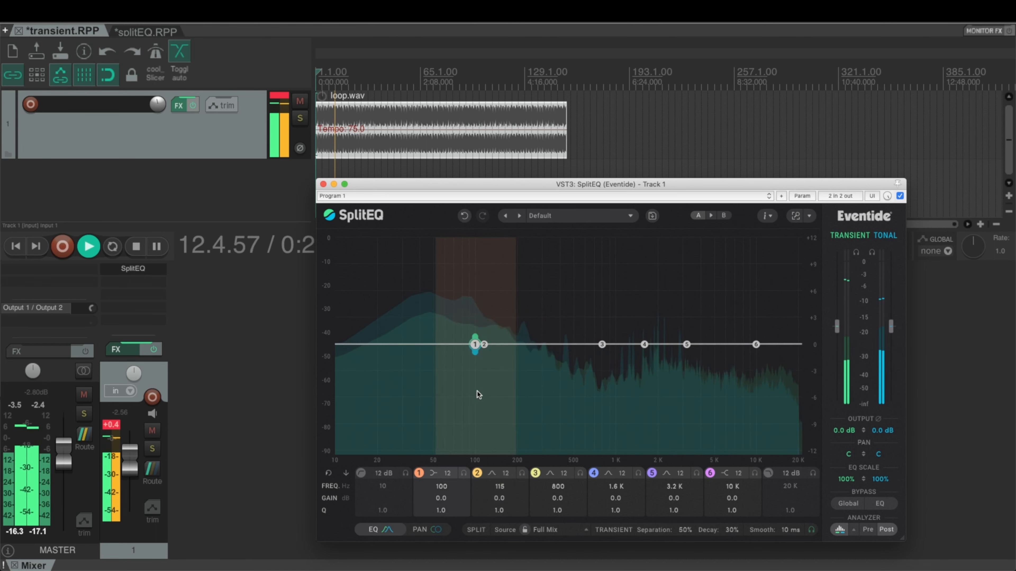
Try panning band 2's transient and tonal parts, recentre them, and switch the band to width mode with a wide transient
click(420, 529)
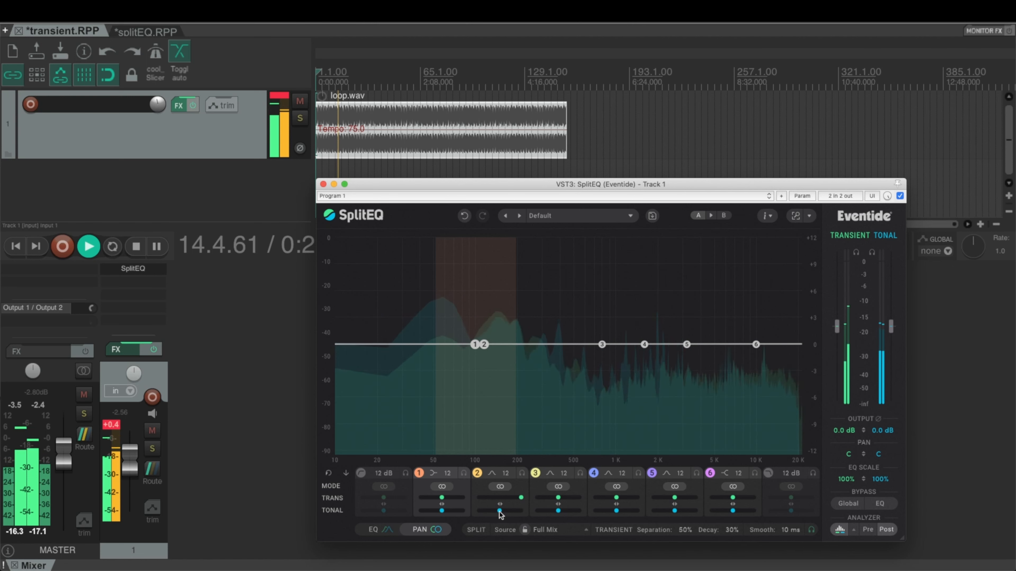
drag(500, 513, 465, 522)
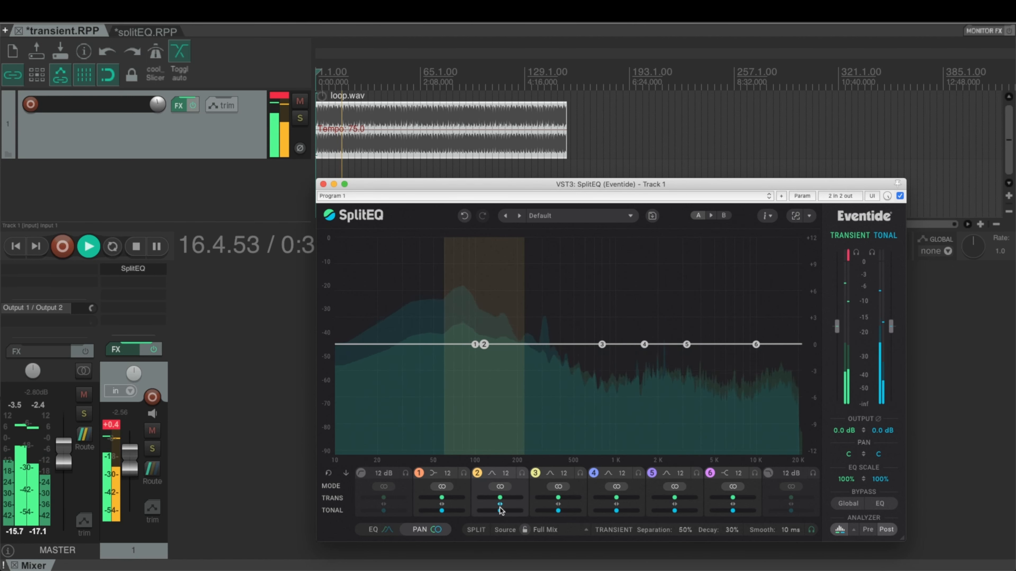
click(501, 486)
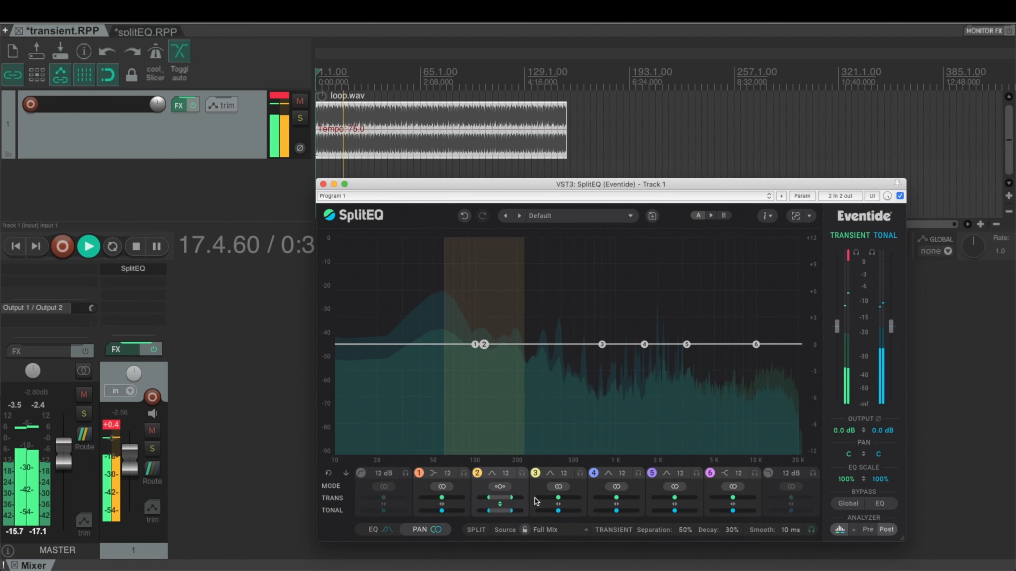
mouse_move(511, 498)
mouse_down()
mouse_move(533, 489)
mouse_move(500, 511)
mouse_up()
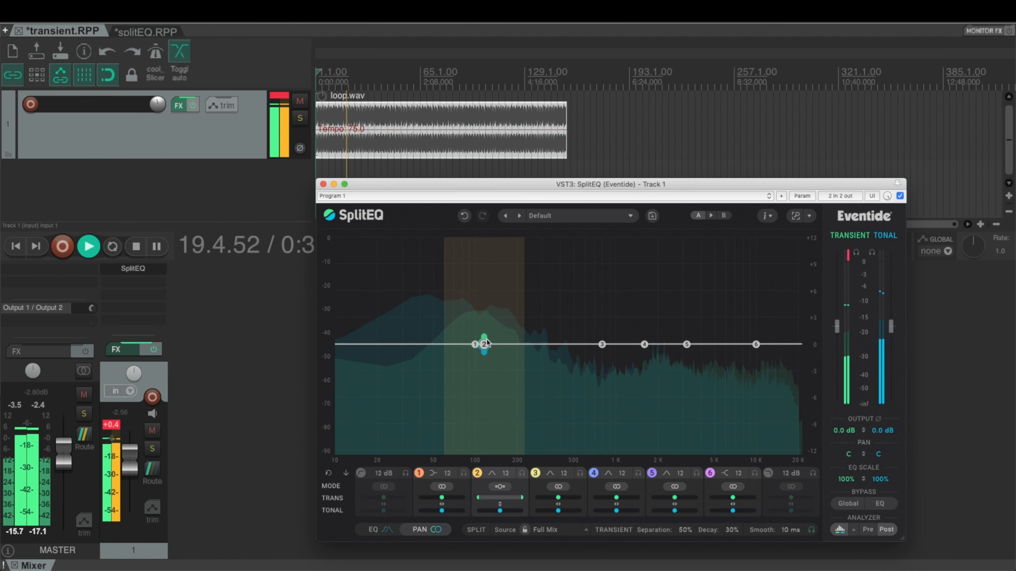
Reset band 2's transient and tonal widths and move the band to about 256 Hz with 0.1 dB gain
drag(484, 345, 529, 346)
double_click(507, 497)
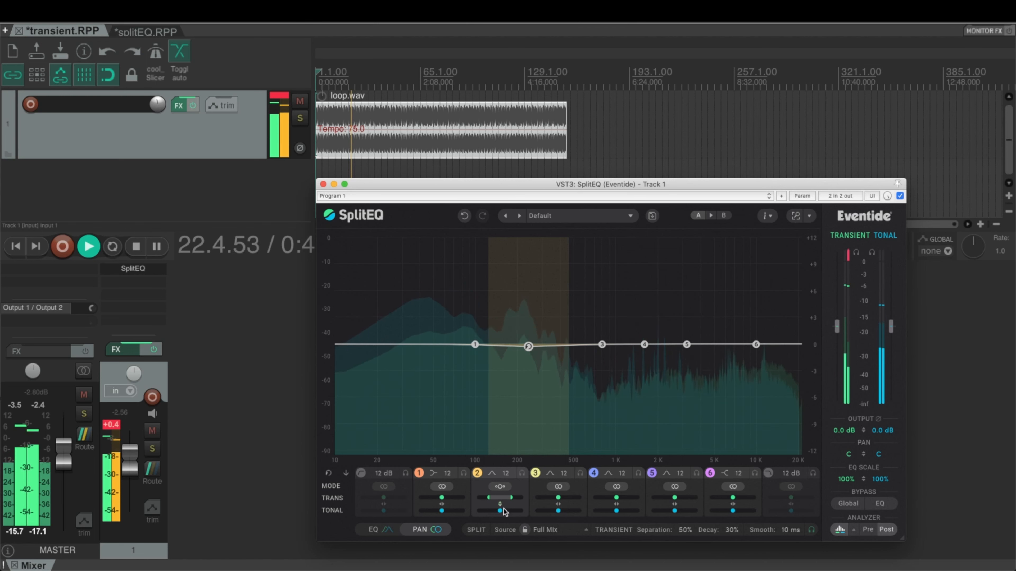
double_click(503, 510)
click(374, 529)
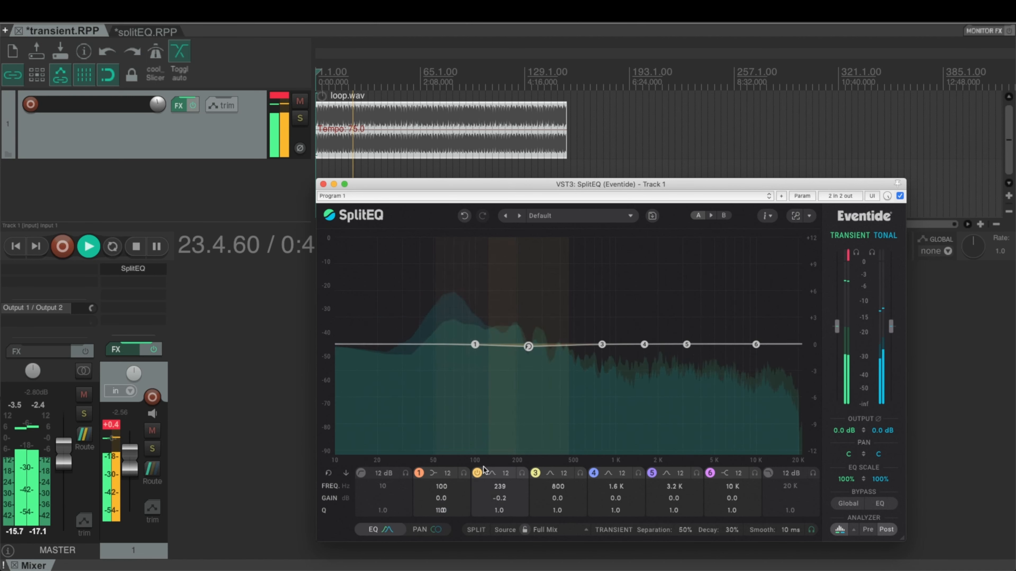
drag(528, 350, 533, 344)
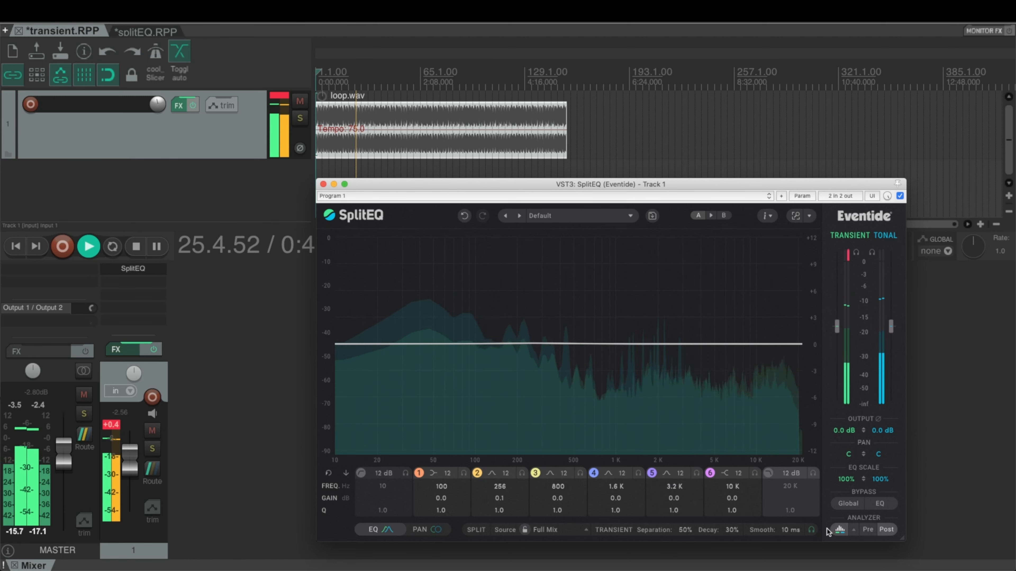
Audition the isolated transient and tonal parts of the loop in turn, comparing them with the full signal
mouse_move(812, 530)
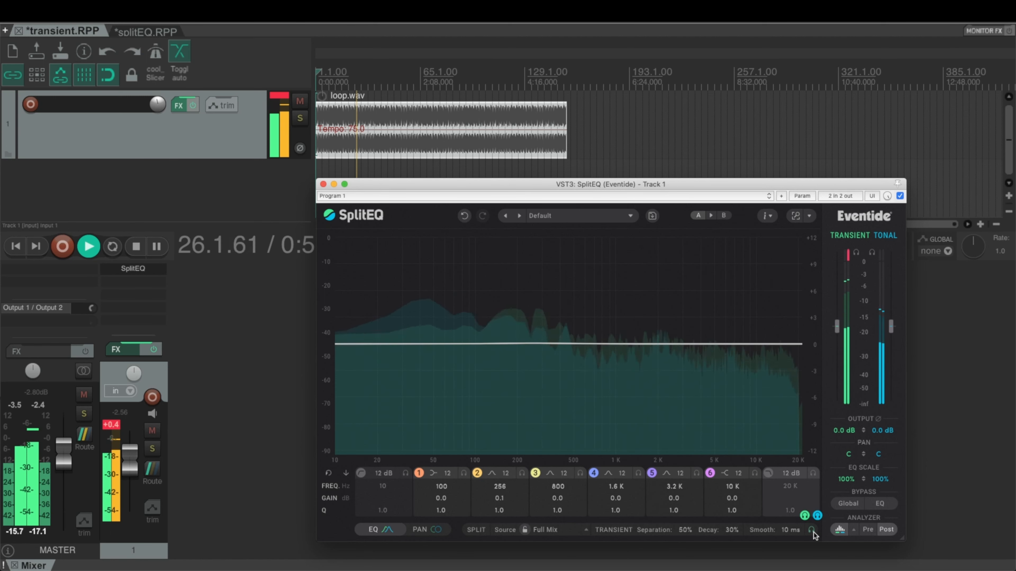
click(805, 516)
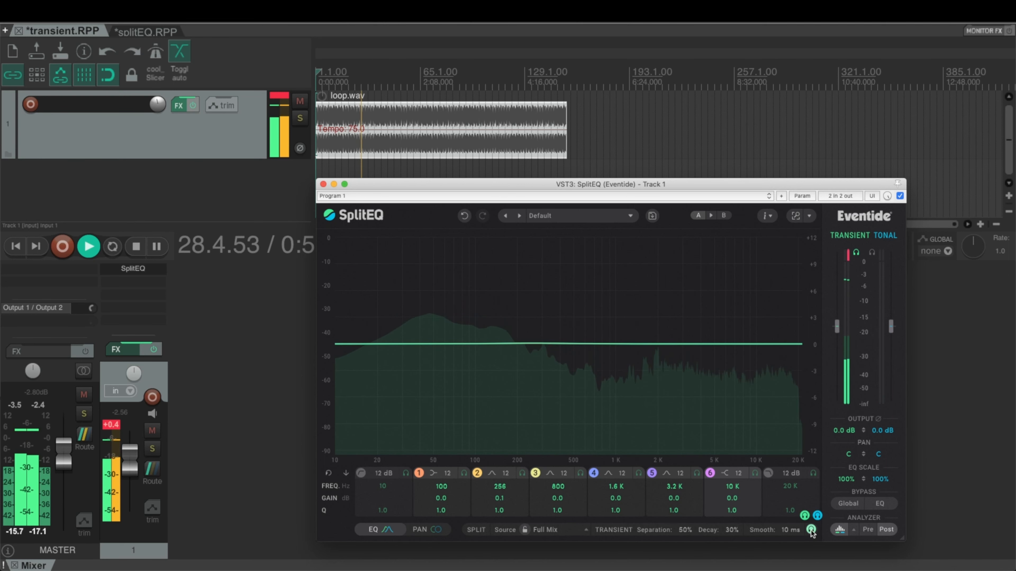
click(816, 517)
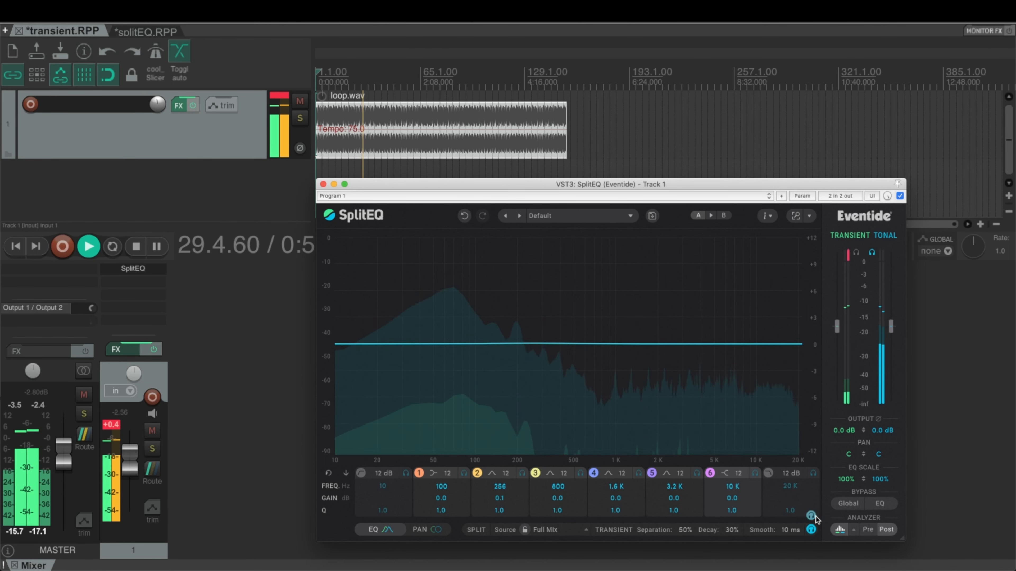
click(811, 530)
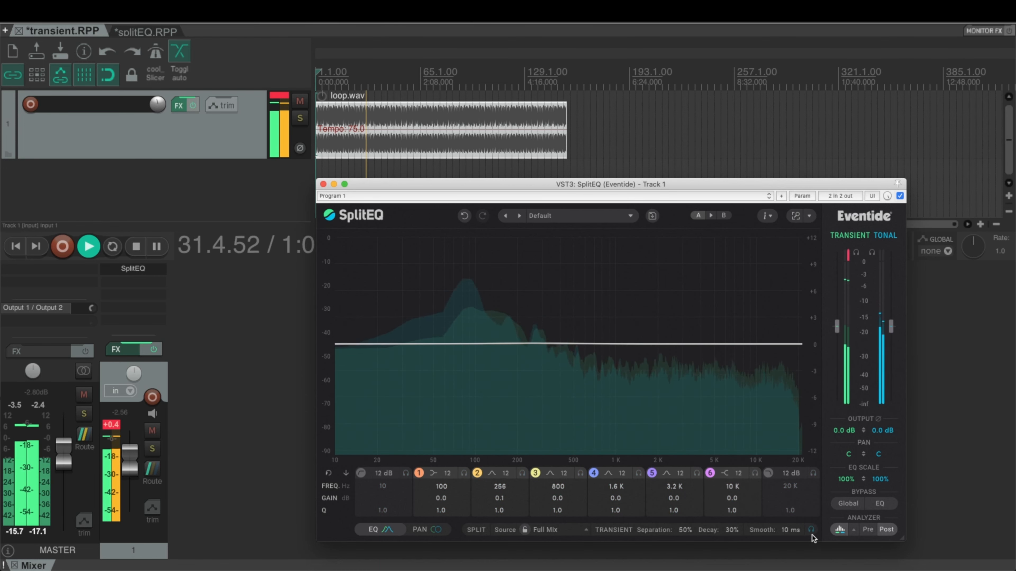
click(811, 530)
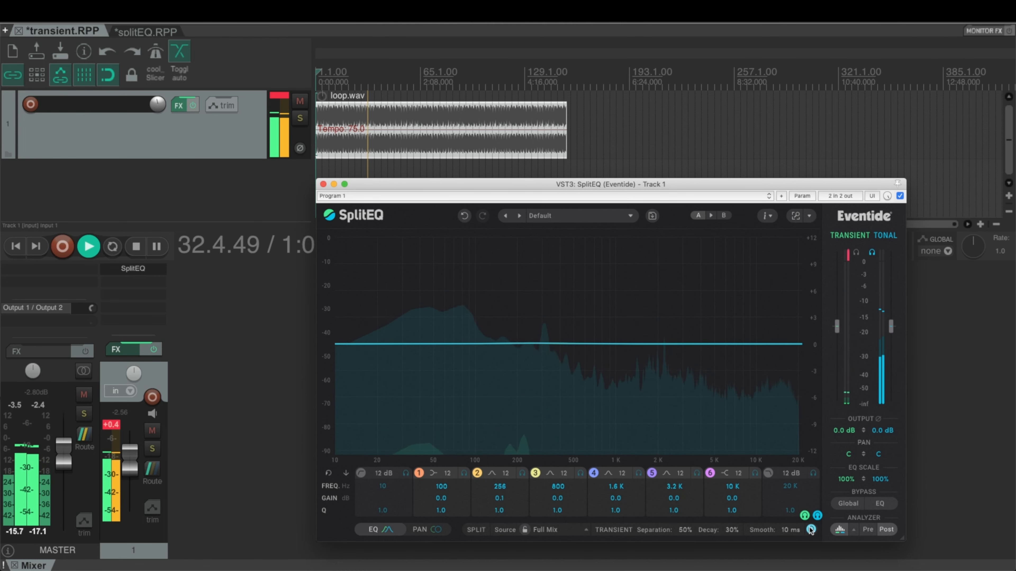
Solo the transient part and raise the split's Separation to 100% and Smooth to 50 ms
click(805, 516)
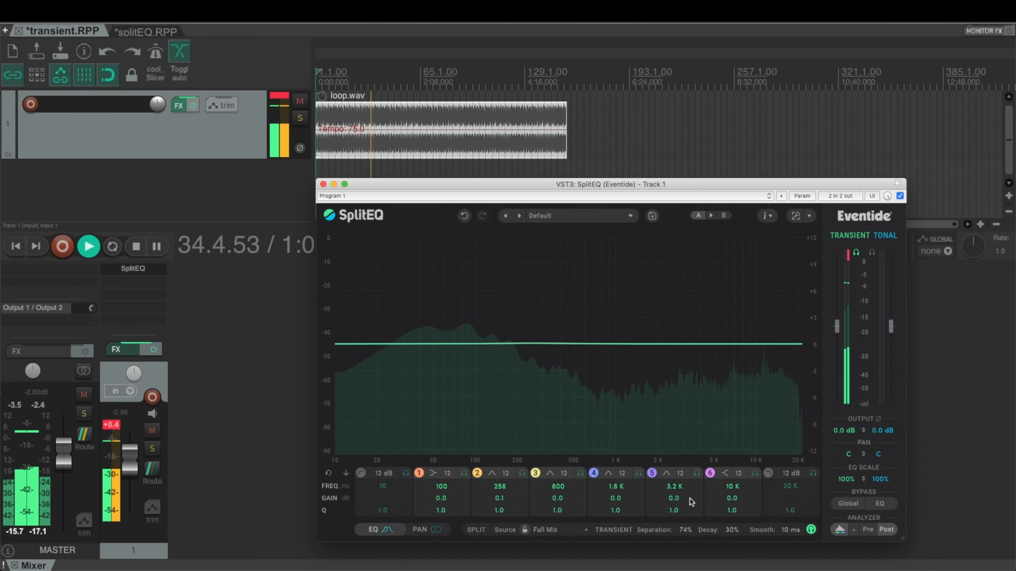
drag(690, 499, 675, 461)
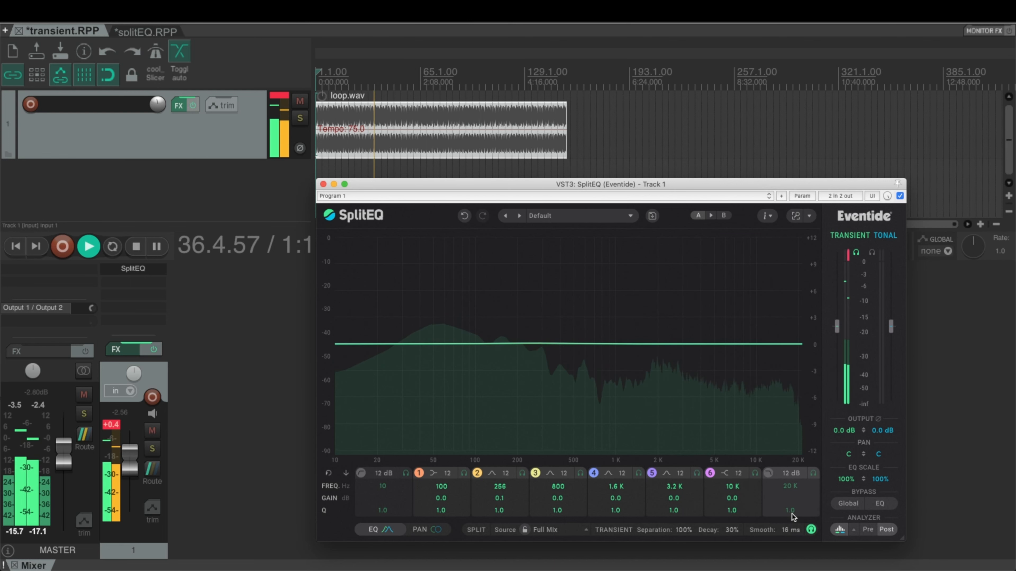
drag(792, 513, 773, 412)
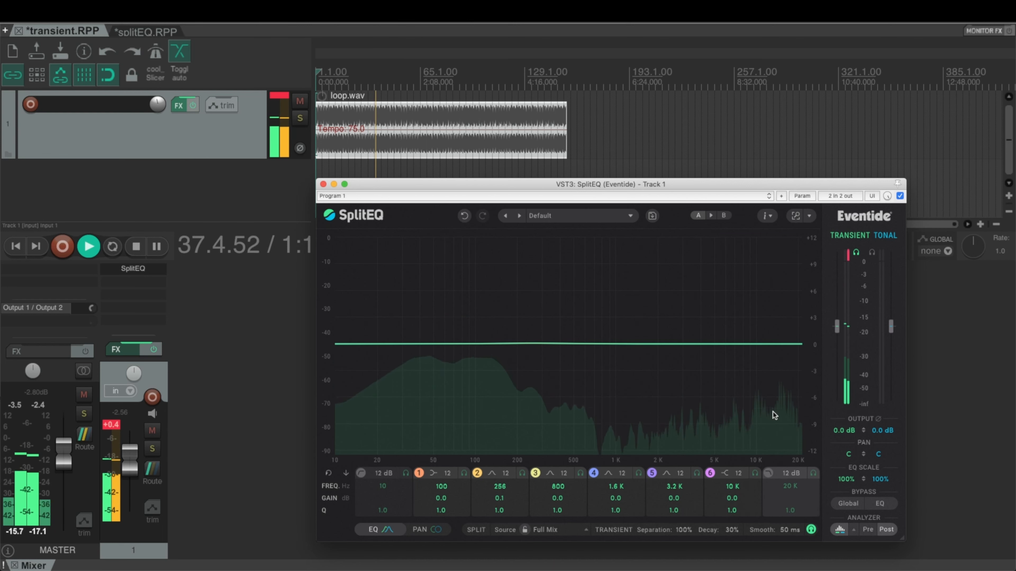
Solo the tonal part, lower Smooth to 12 ms, and return to soloing the transient part
click(811, 530)
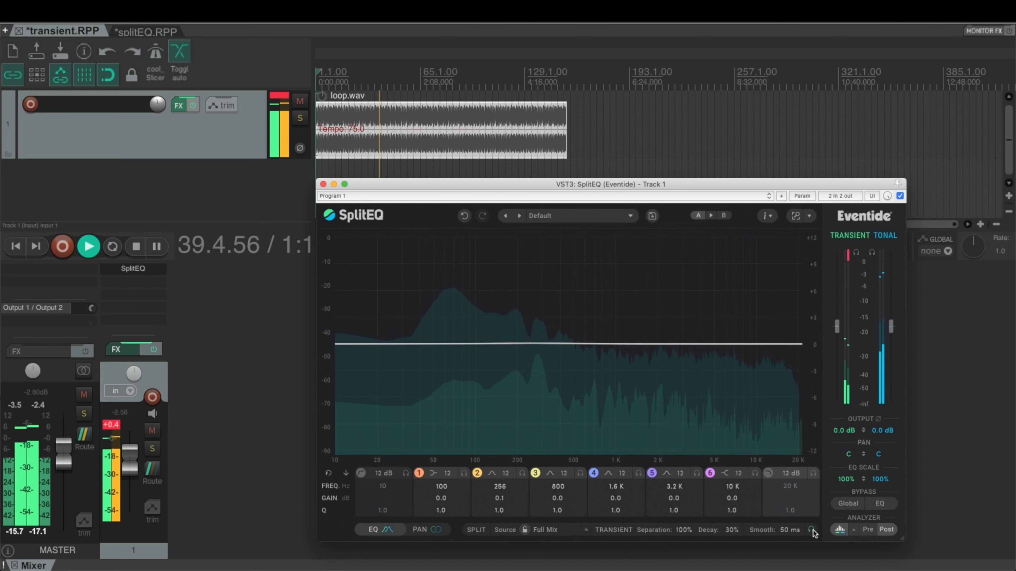
click(816, 516)
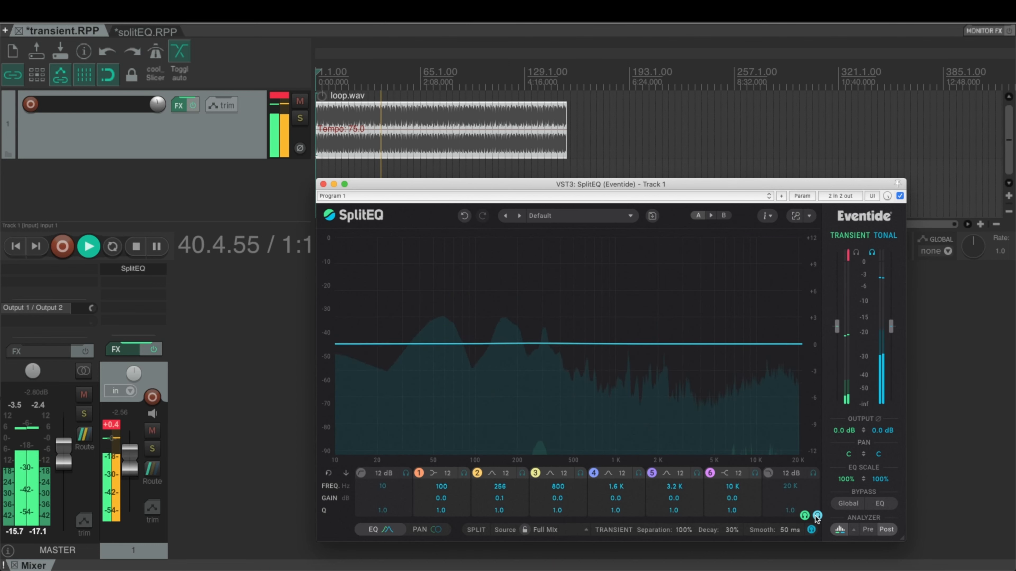
mouse_move(788, 532)
mouse_down()
mouse_move(792, 568)
mouse_move(796, 527)
mouse_up()
click(805, 516)
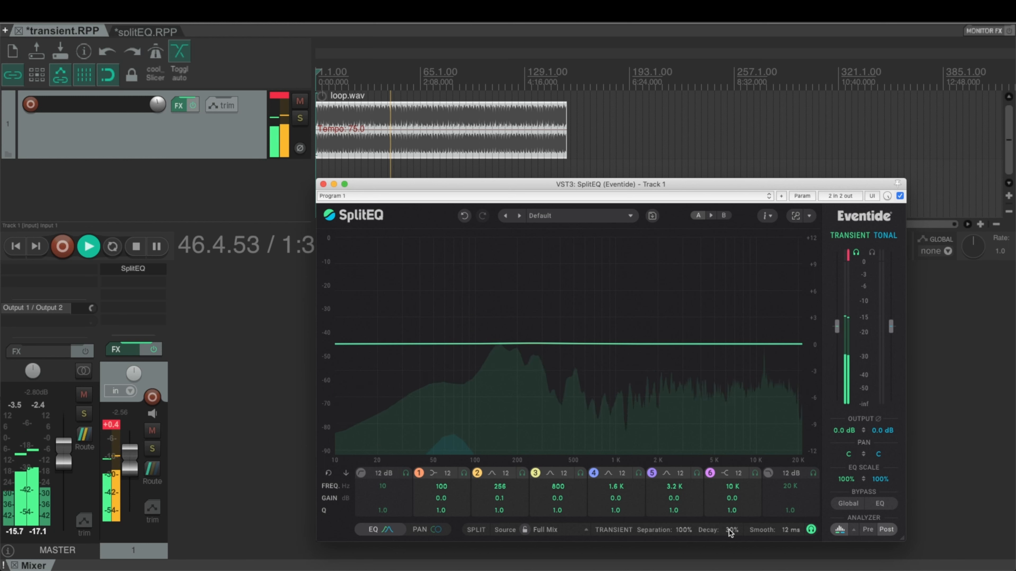
Try lower and higher transient Decay amounts, finishing with Decay at 30% and Smooth at 0 ms
drag(730, 533, 732, 568)
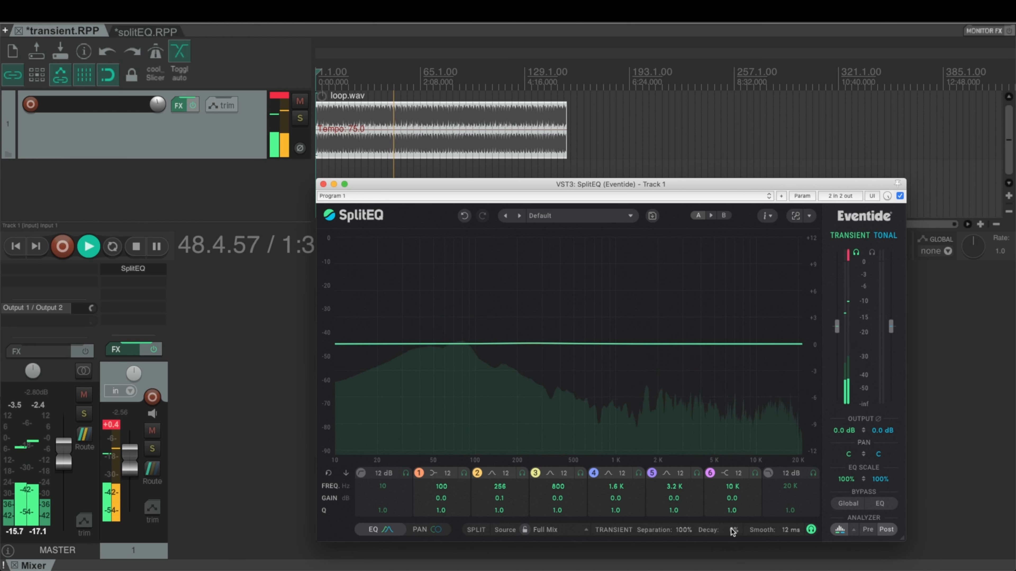
drag(732, 533, 739, 487)
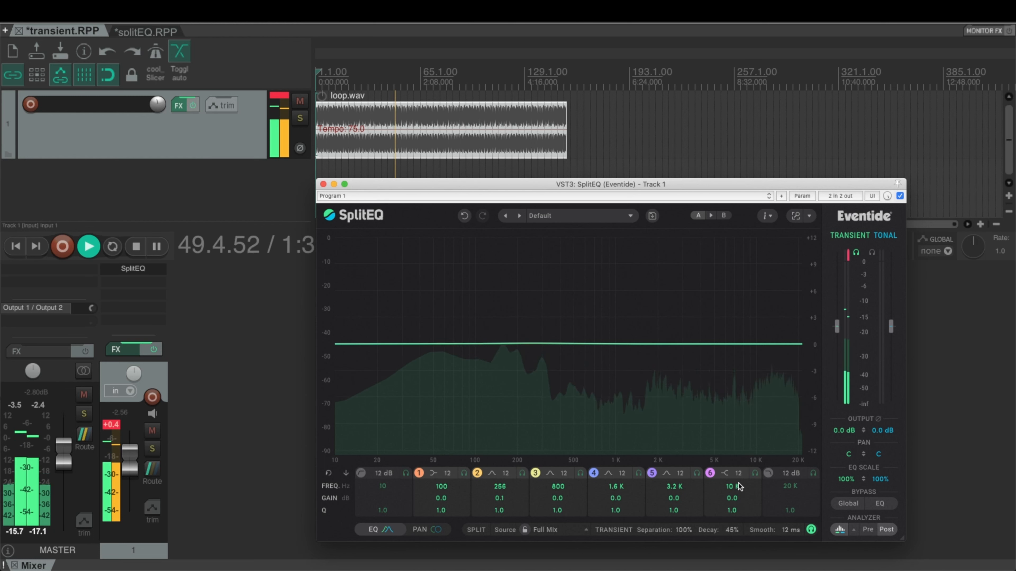
drag(785, 531, 787, 566)
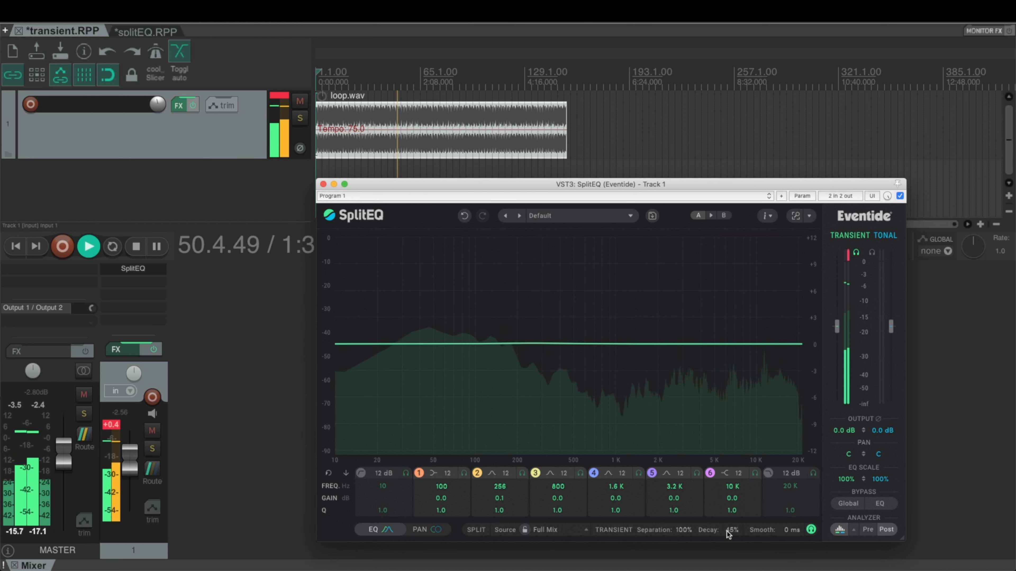
drag(728, 535, 730, 548)
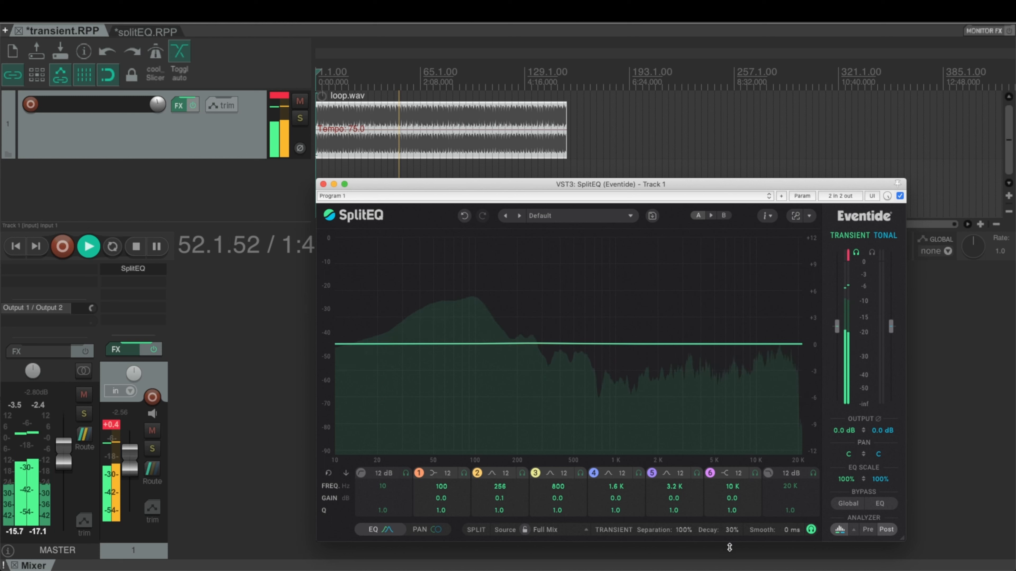
Set the split's source type to Full Drum Set
click(545, 530)
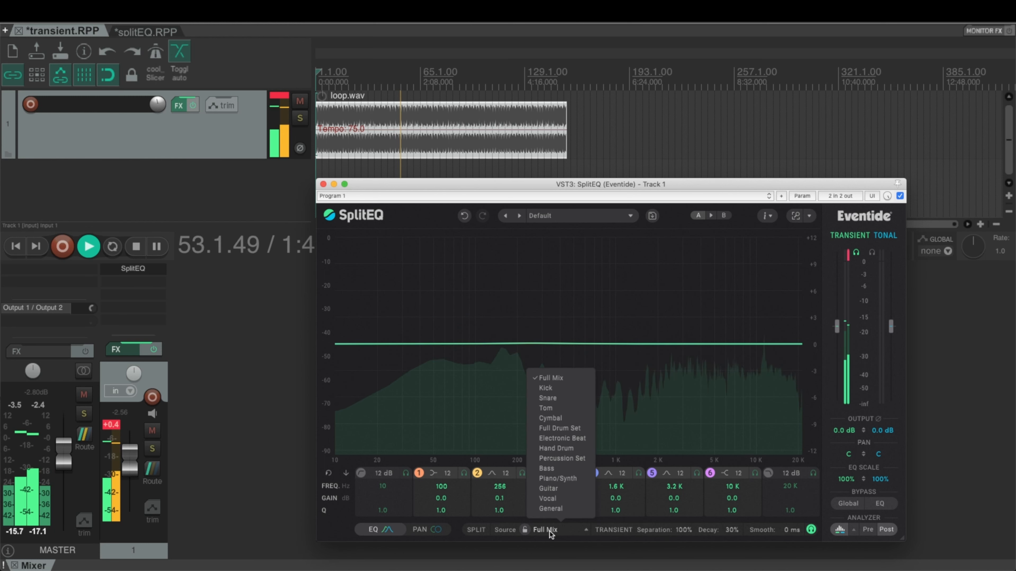
click(560, 428)
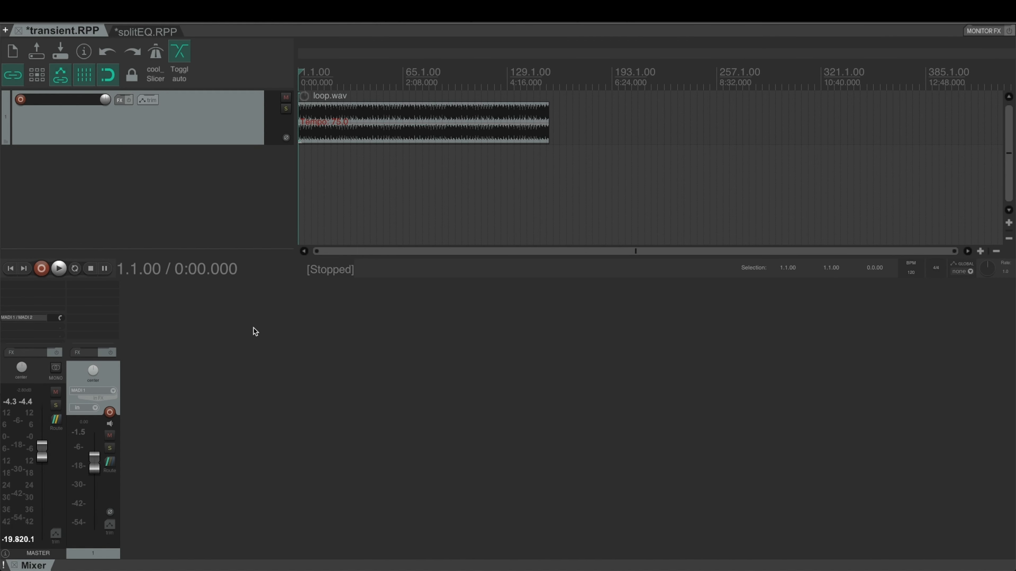
Add the AU kHs Transient Shaper (Kilohearts) to Track 1 and place its window below the arrangement
double_click(117, 287)
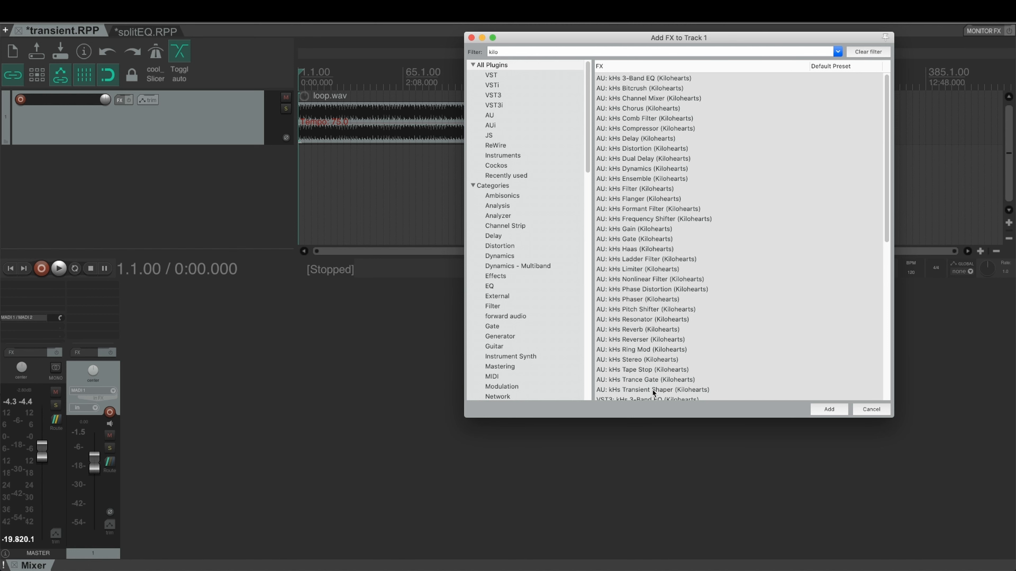
double_click(652, 389)
drag(78, 35, 435, 289)
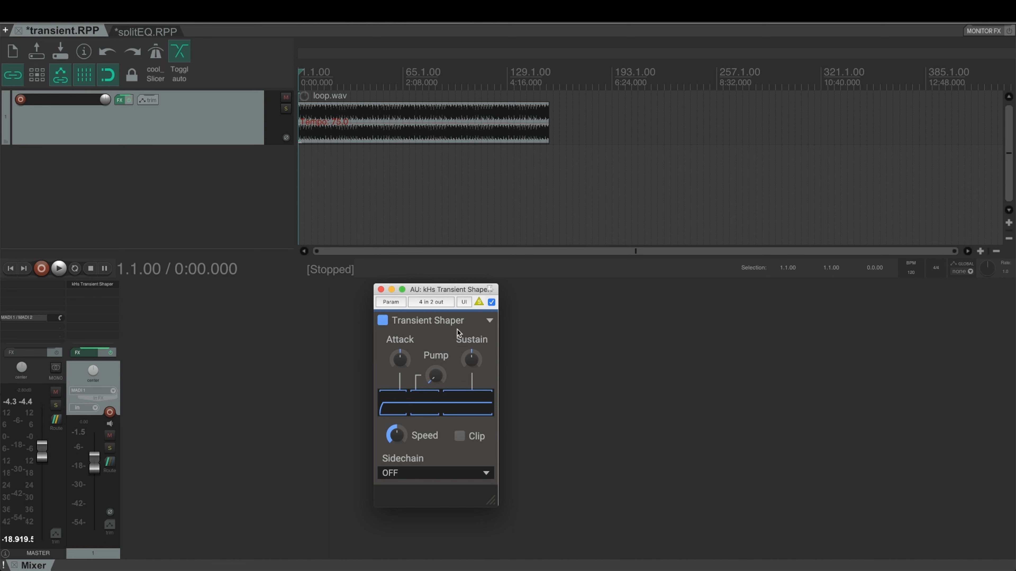
Audition the loop, sharply reduce the Transient Shaper's Attack, and restart playback to hear the softened transients
key(space)
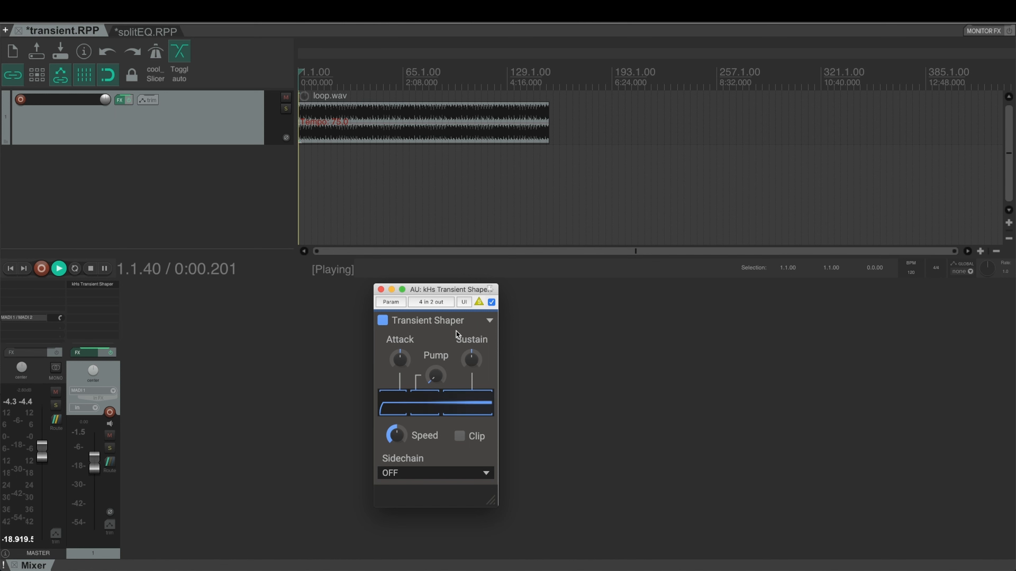
key(space)
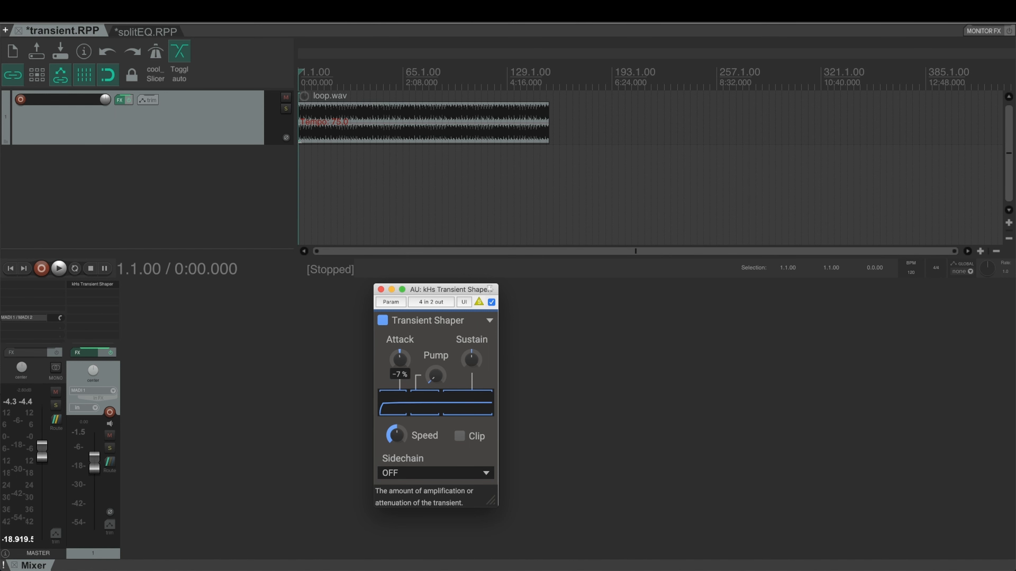
double_click(399, 346)
key(space)
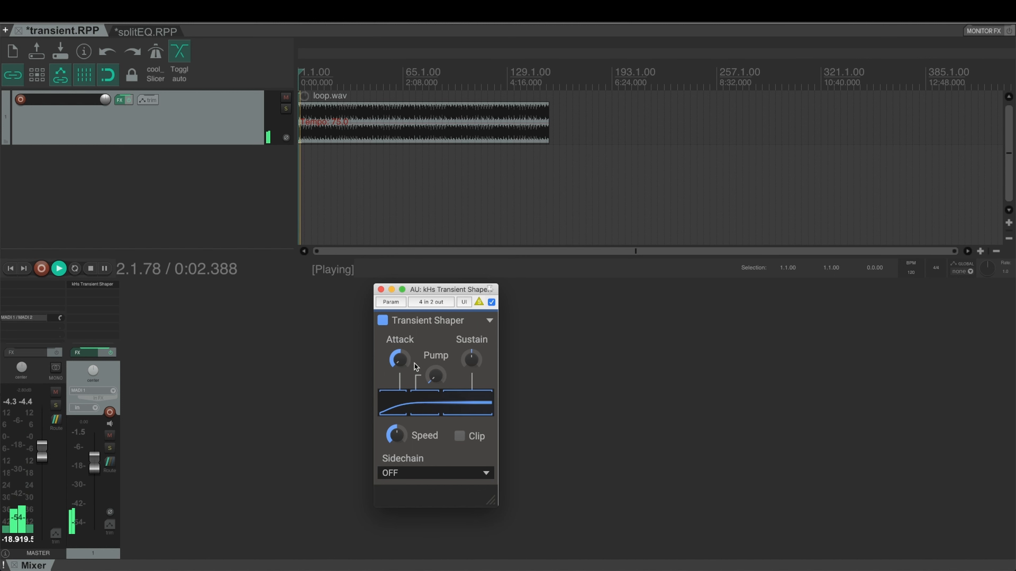
Raise the Transient Shaper's Pump to about halfway while the loop plays
drag(428, 377, 428, 376)
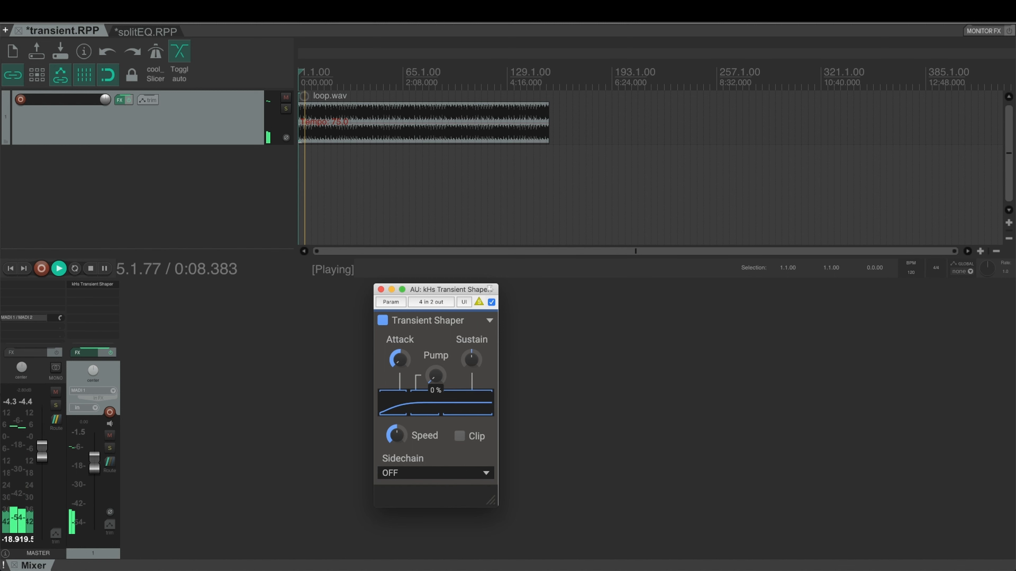
drag(428, 376, 434, 356)
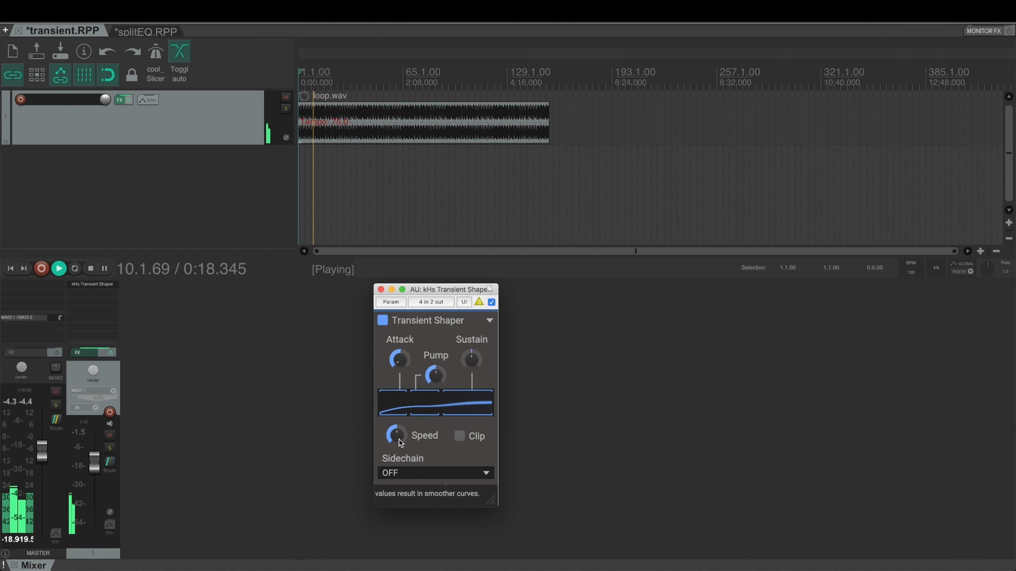
Raise the Transient Shaper's Speed, compare the loop with delta solo off and on, and stop playback with delta solo off
drag(399, 440, 399, 440)
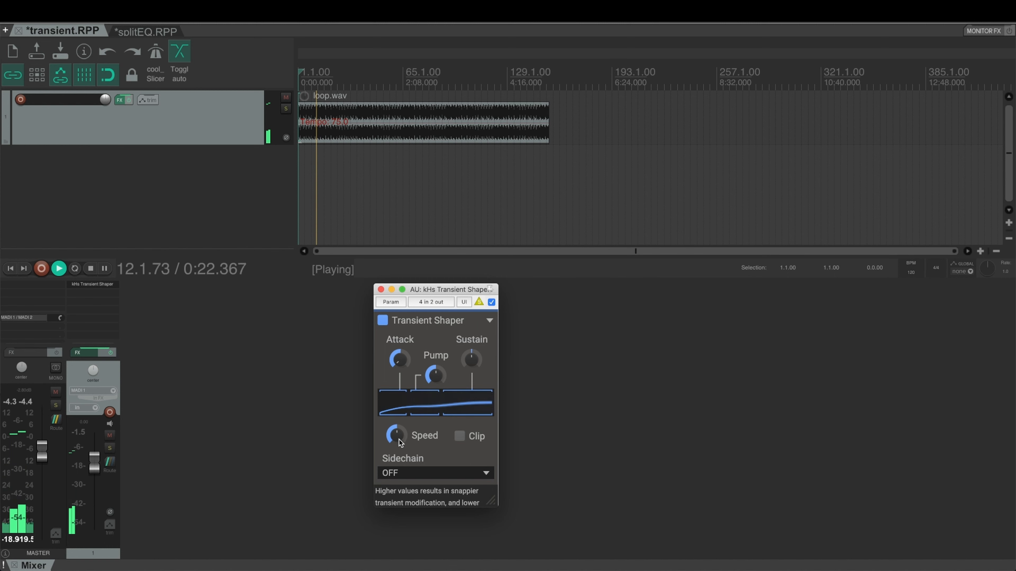
drag(399, 439, 399, 420)
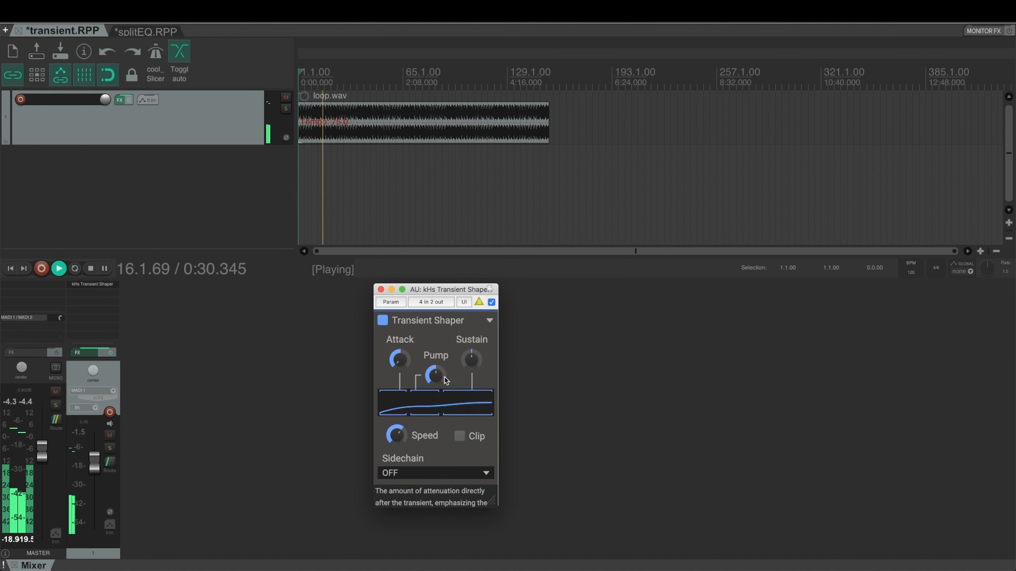
click(479, 302)
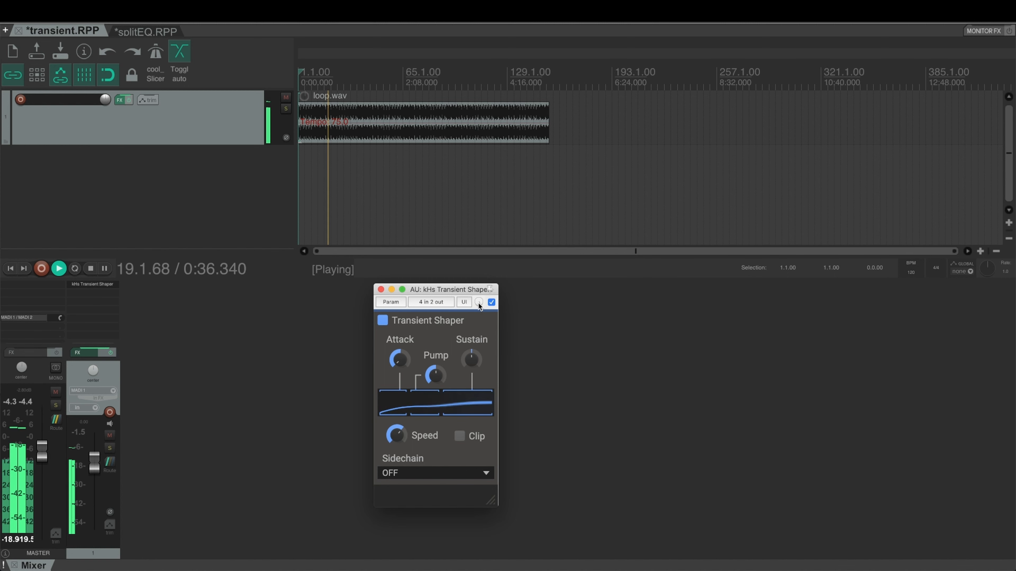
click(479, 304)
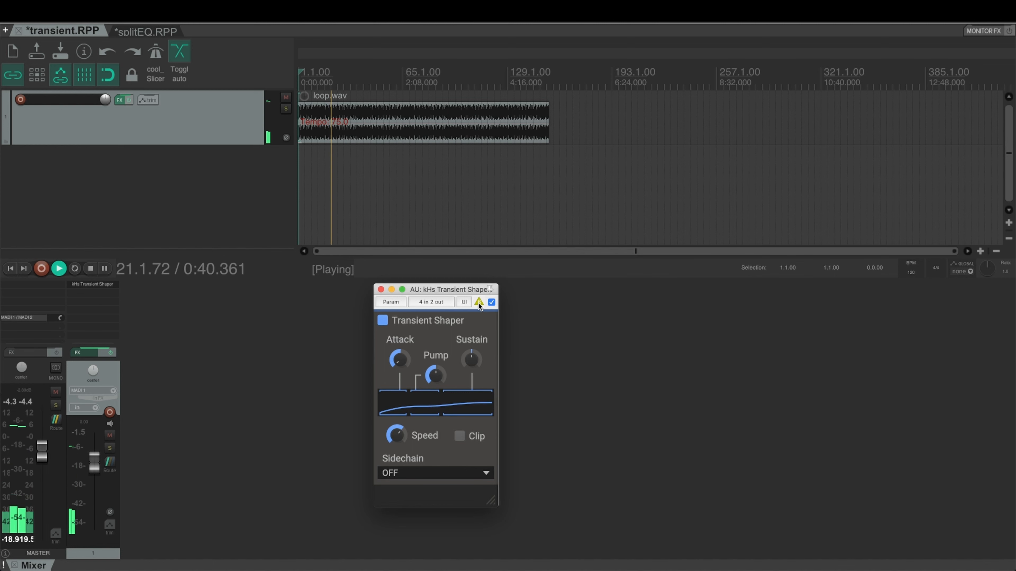
right_click(479, 303)
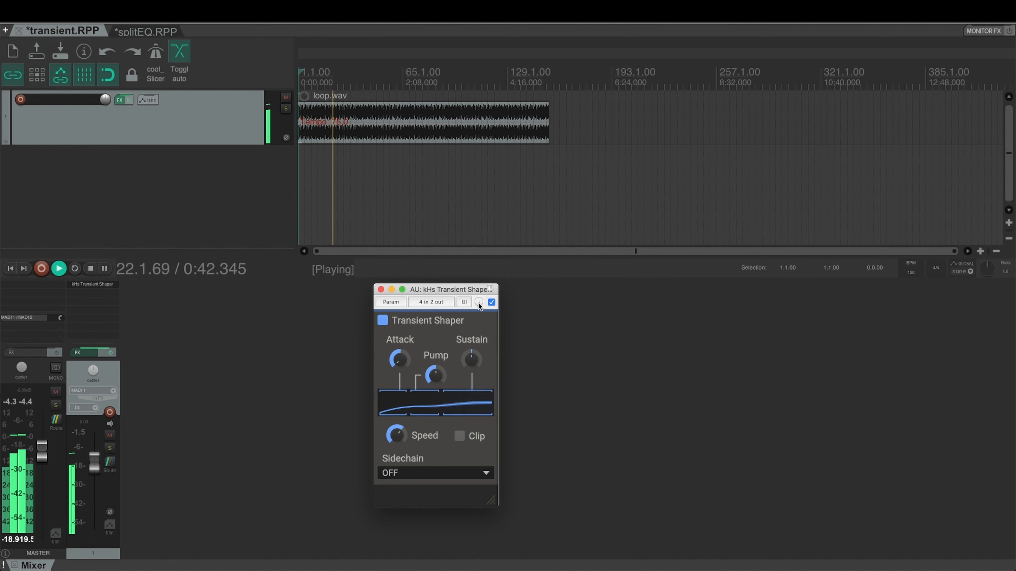
key(space)
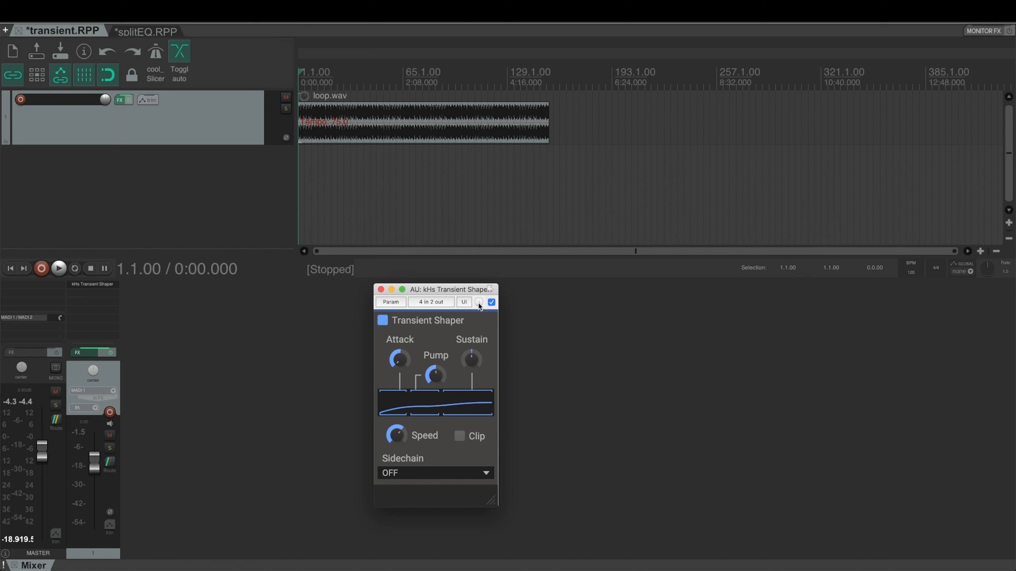
Copy the kHs Transient Shaper into the next FX slot on Track 1 and place both plug-in windows side by side
right_click(91, 284)
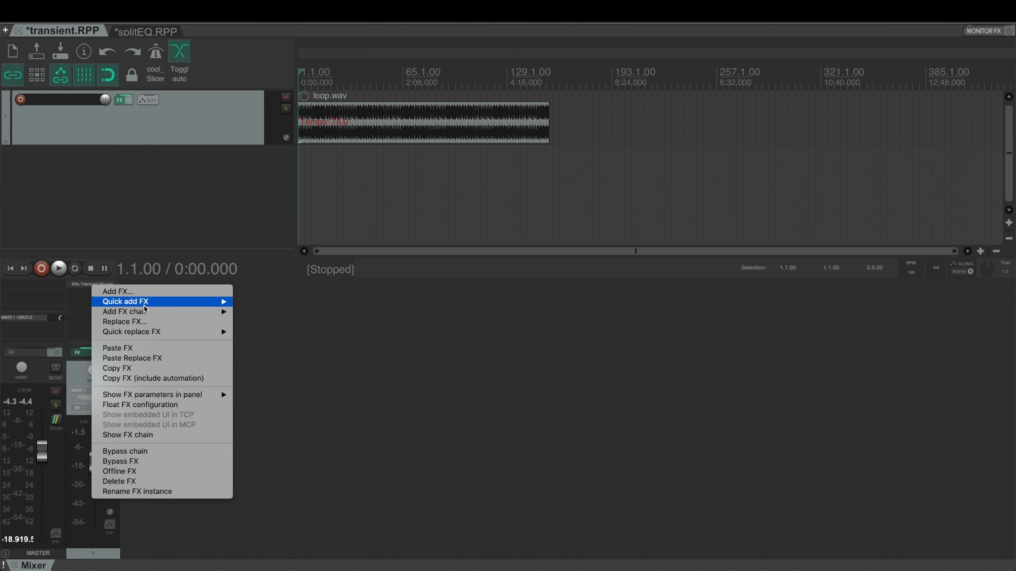
click(159, 372)
right_click(96, 292)
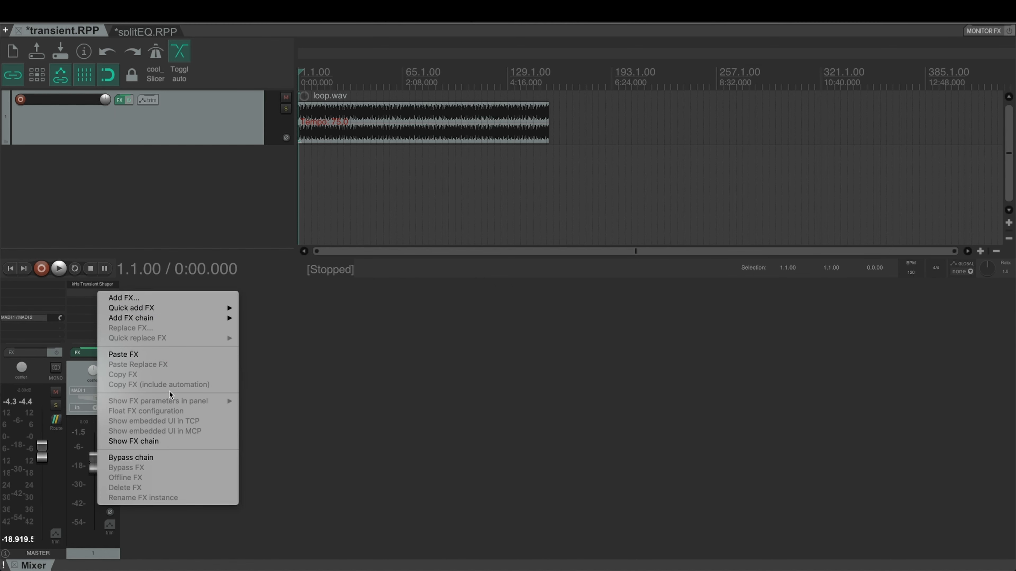
click(167, 355)
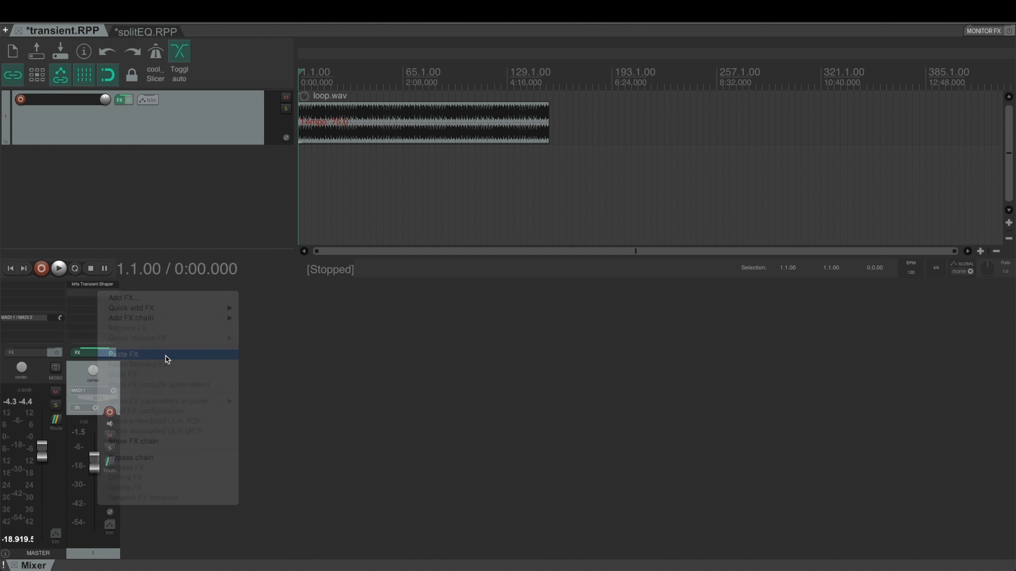
click(100, 285)
click(96, 293)
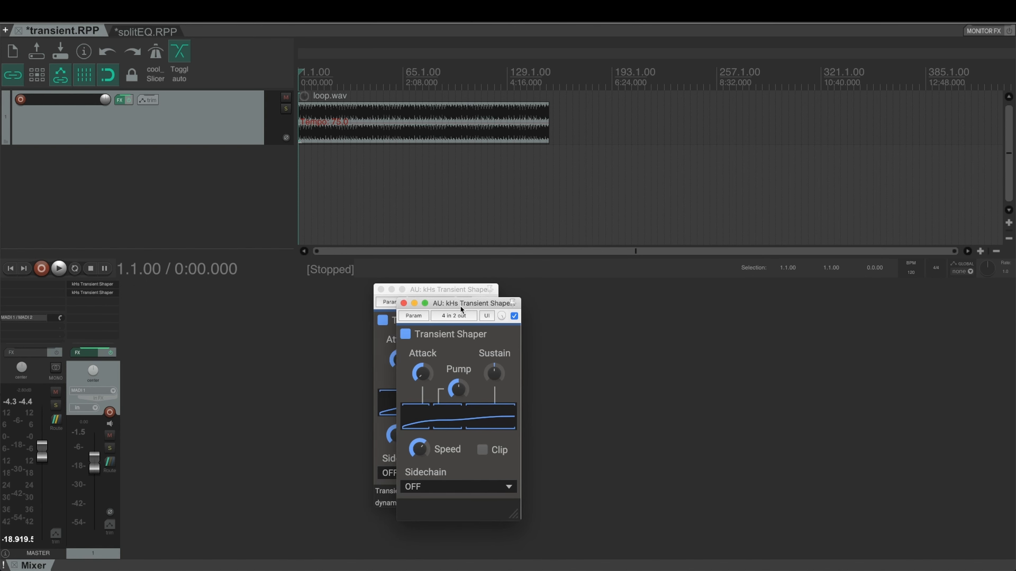
drag(461, 308, 563, 295)
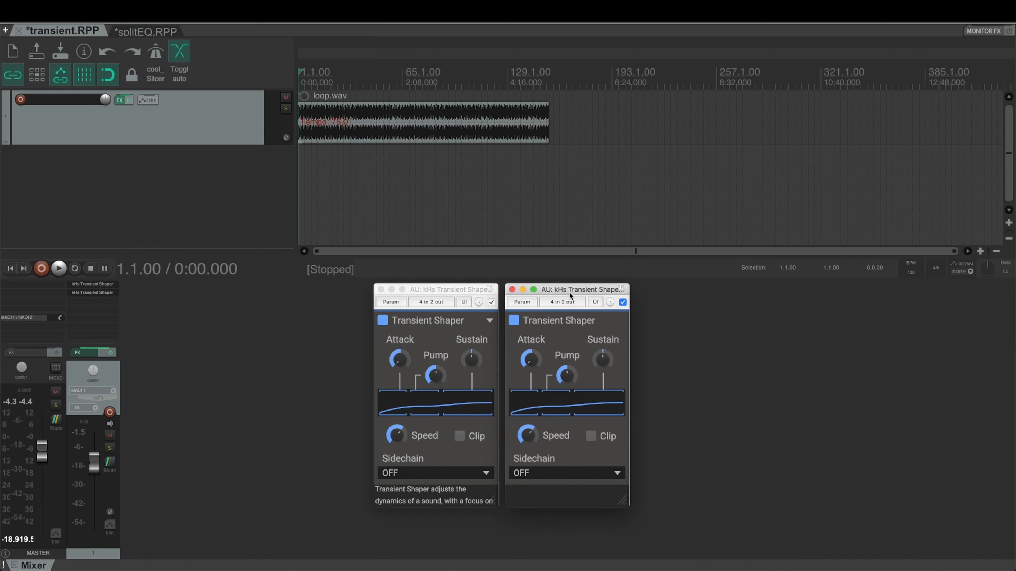
In the first Transient Shaper's pin connector, clear the Aux inputs and reroute Out L and Out R to channels 5 and 6
click(436, 303)
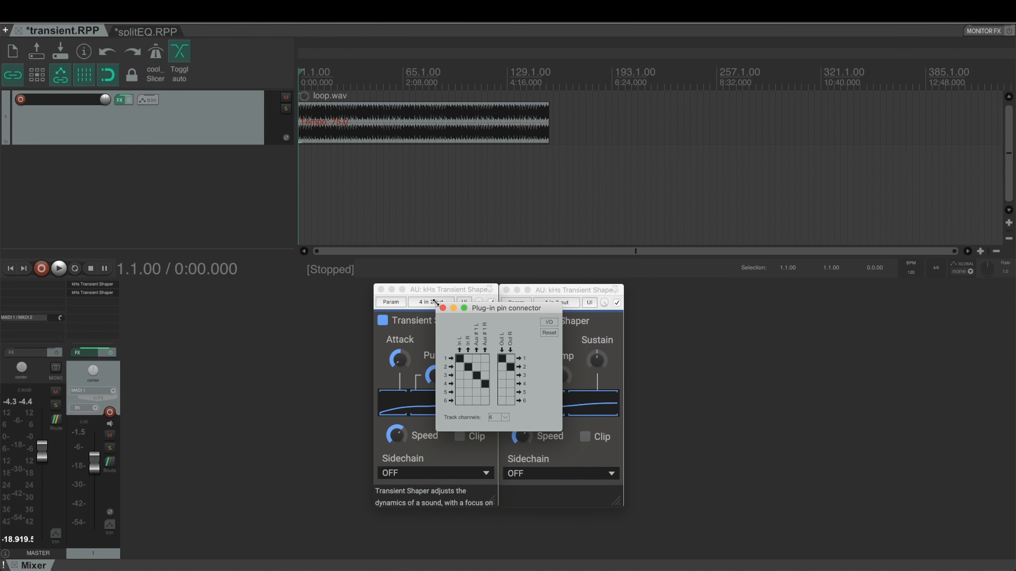
click(476, 376)
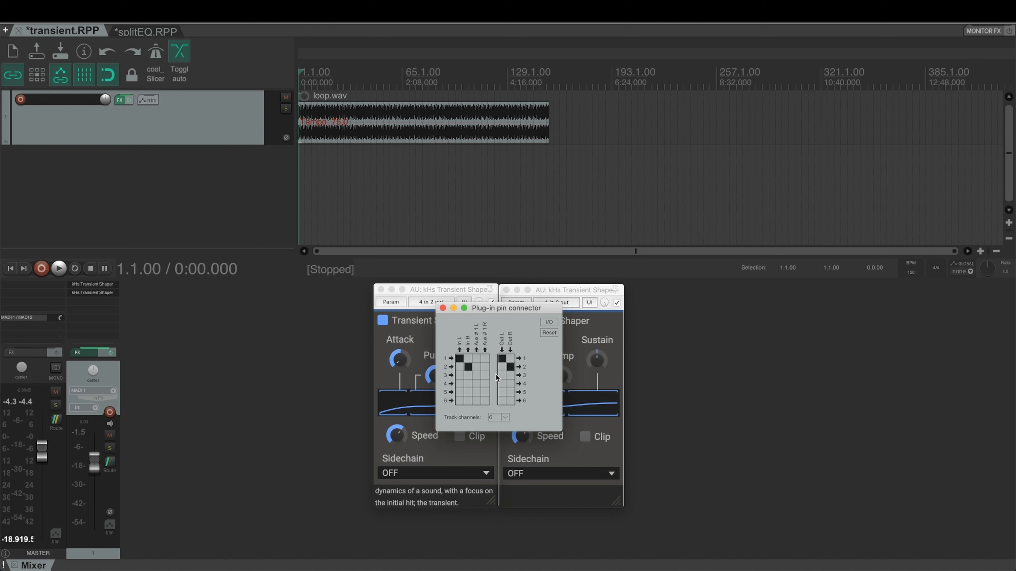
click(502, 358)
click(510, 367)
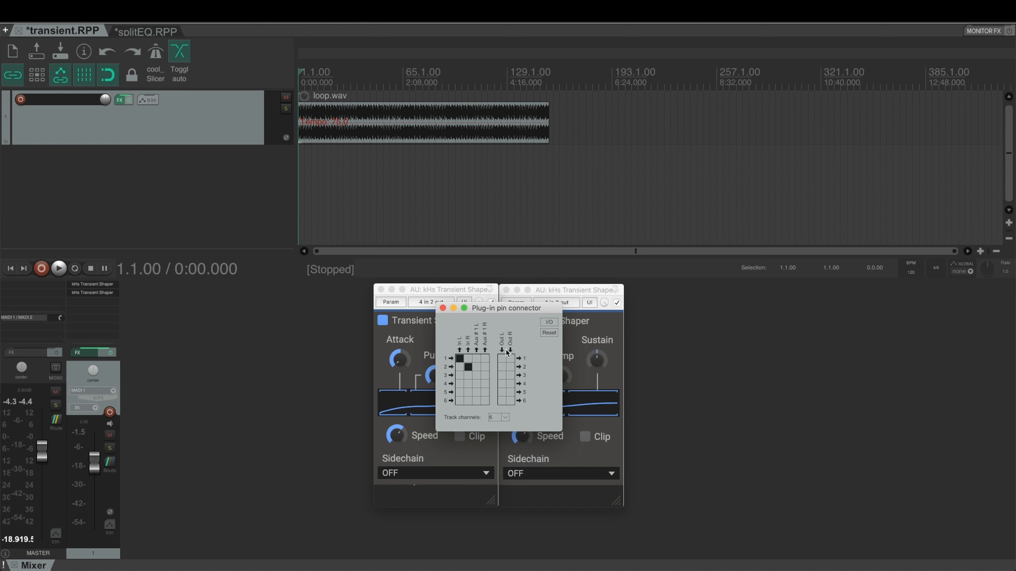
click(501, 392)
click(510, 401)
click(443, 308)
Clear the Aux input pins of the second Transient Shaper and turn on its delta solo
click(572, 297)
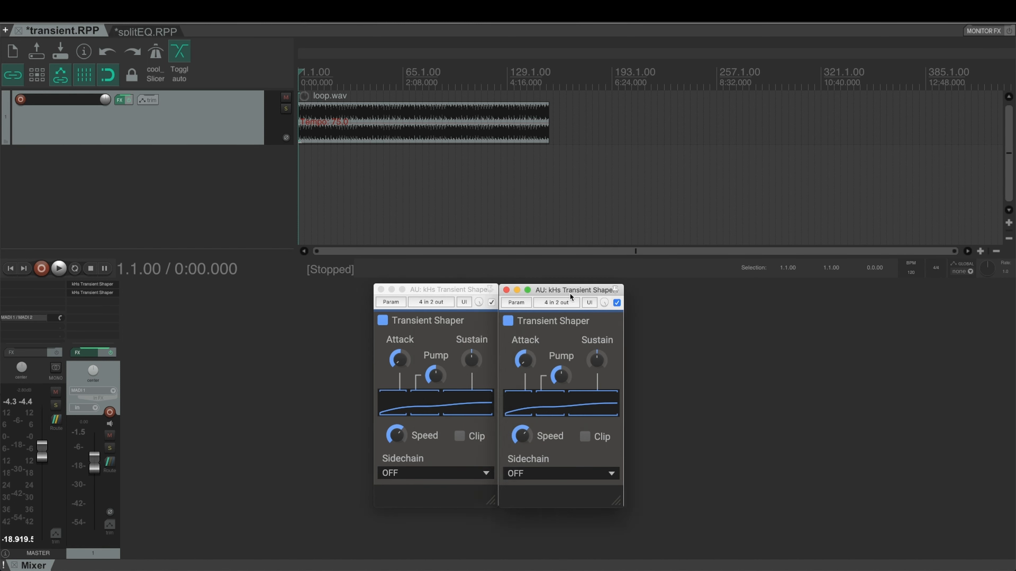
click(571, 303)
click(612, 375)
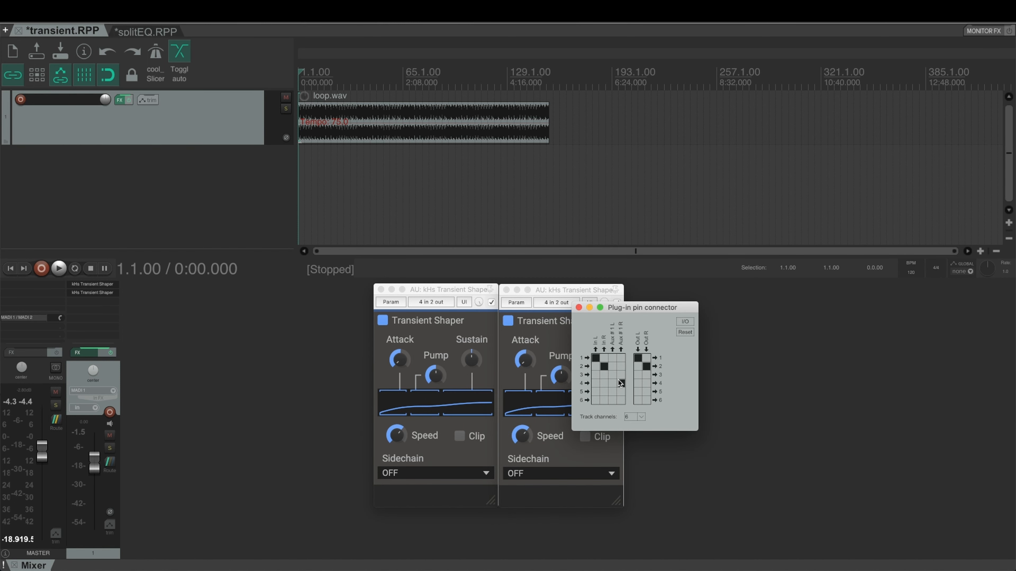
click(578, 308)
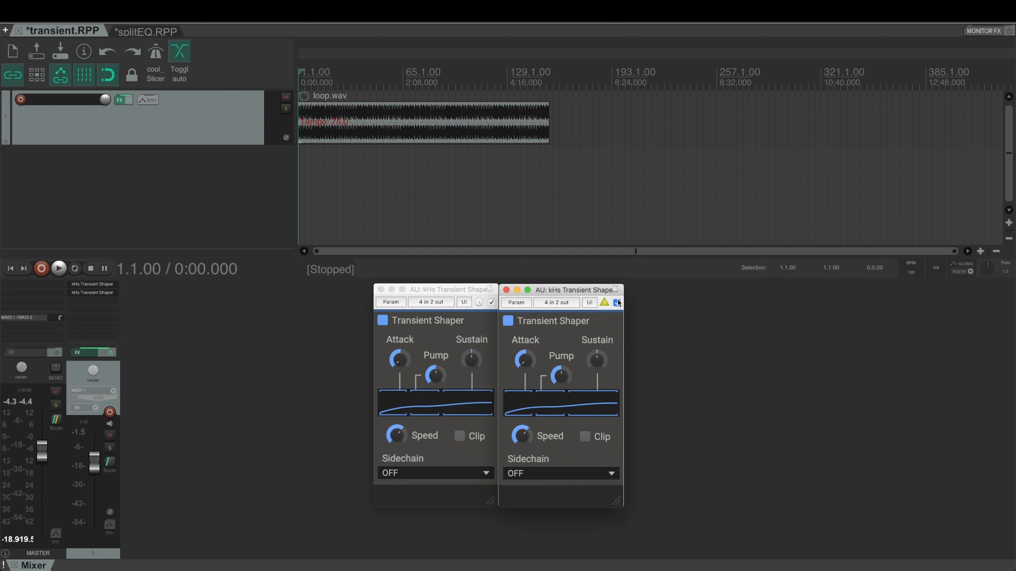
Close both Transient Shaper windows and play the loop briefly to check the split signals on the track meters
click(506, 290)
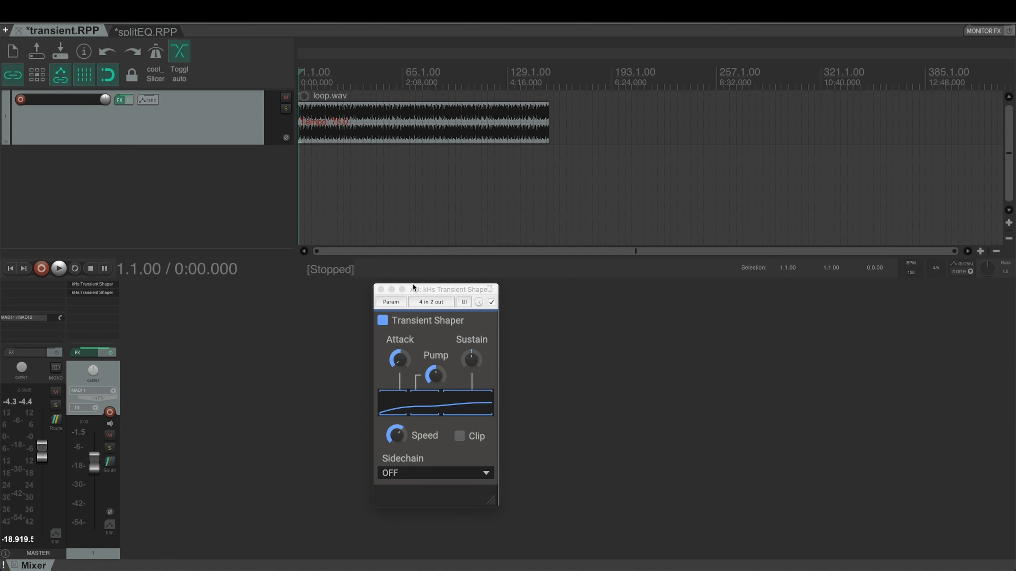
click(381, 289)
key(space)
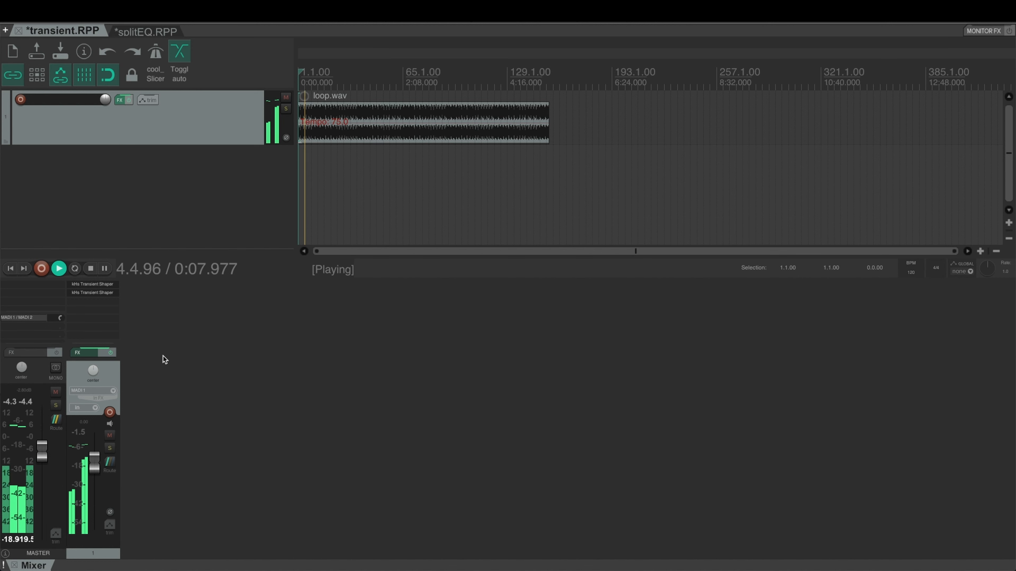
key(space)
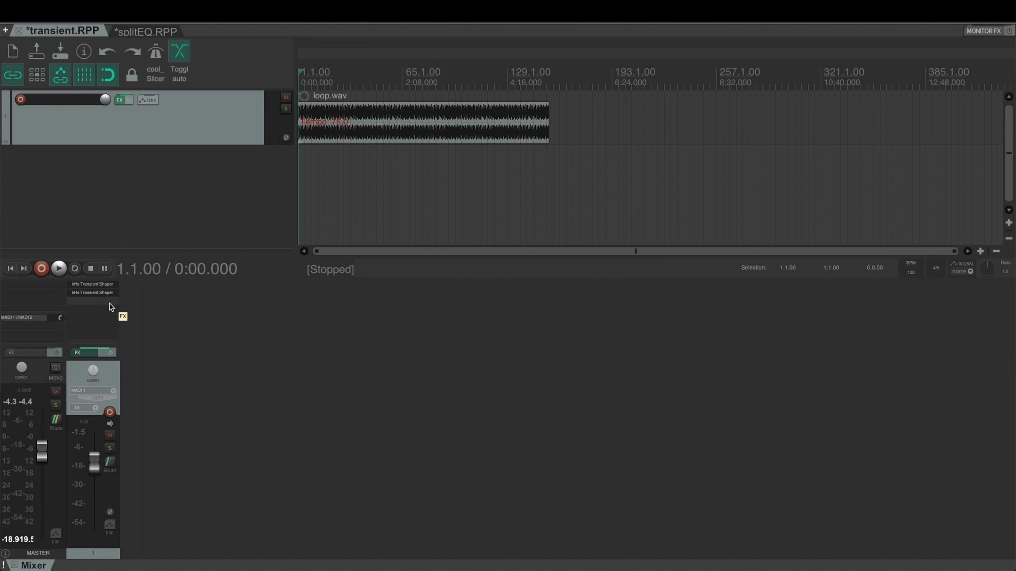
Add JS: Channel Polarity Control after the shapers on Track 1, check its pin routing, and change its Polarity Mode from Normal
click(110, 304)
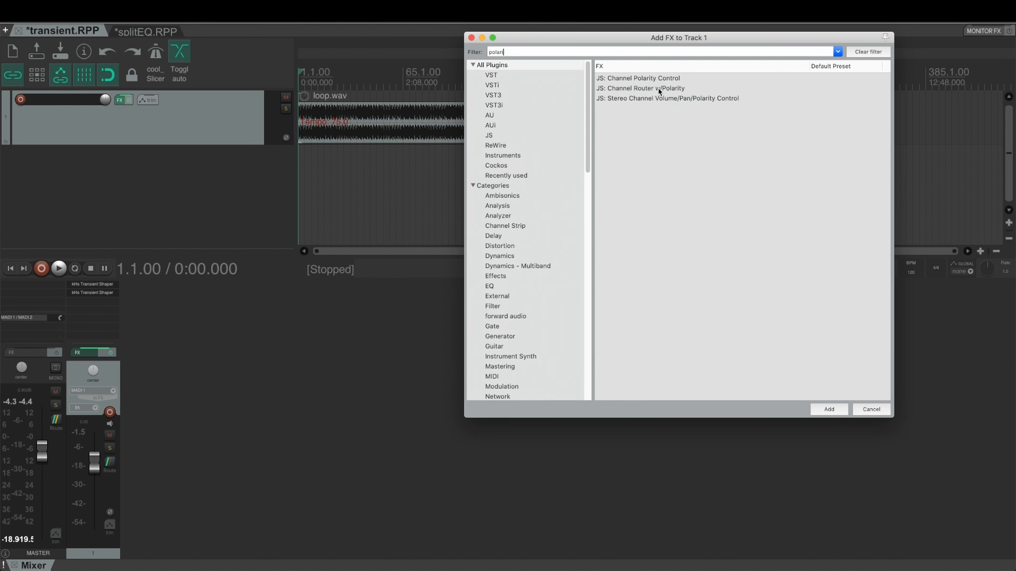
double_click(658, 77)
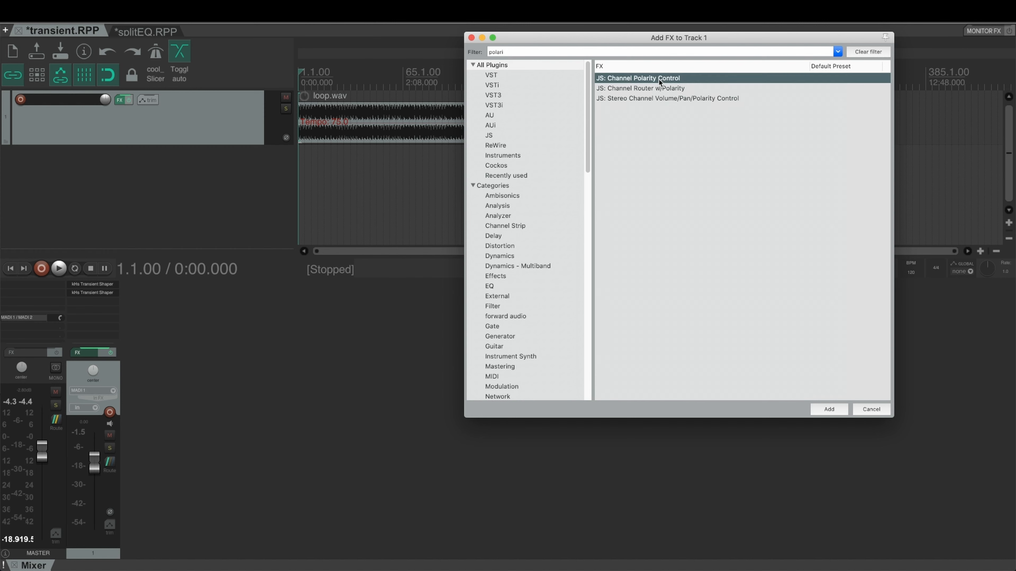
click(245, 46)
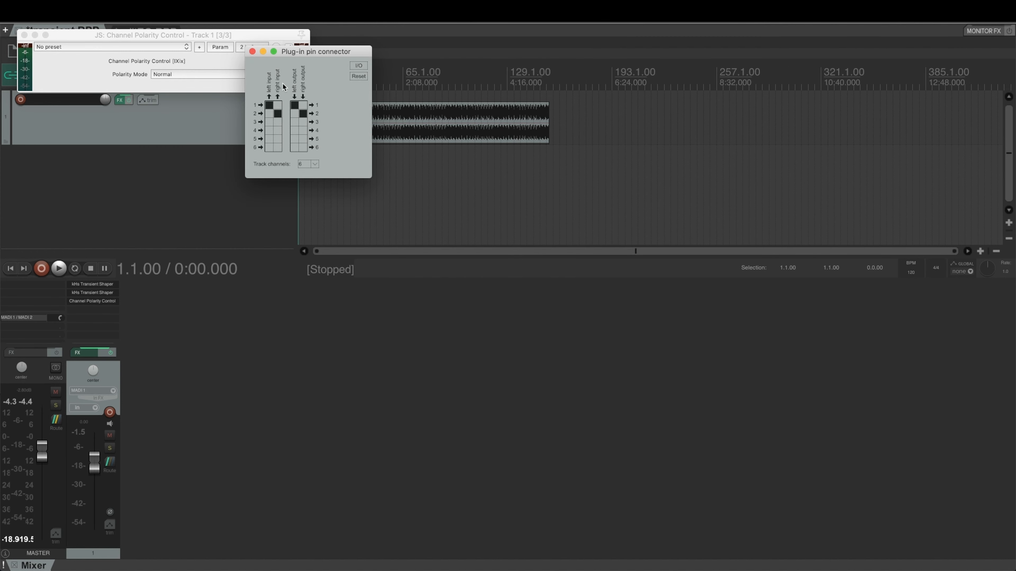
click(251, 51)
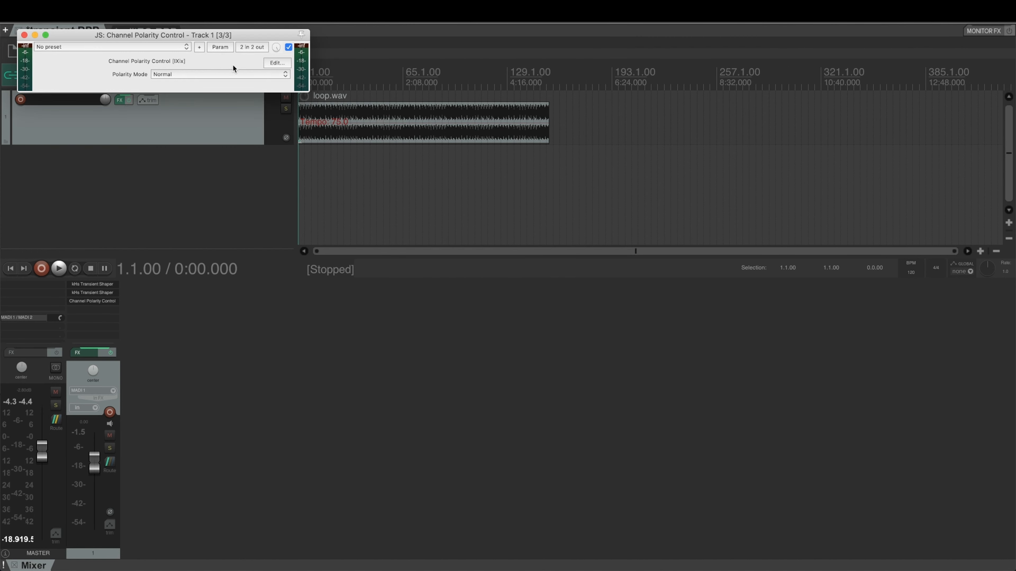
click(230, 74)
click(234, 98)
click(24, 35)
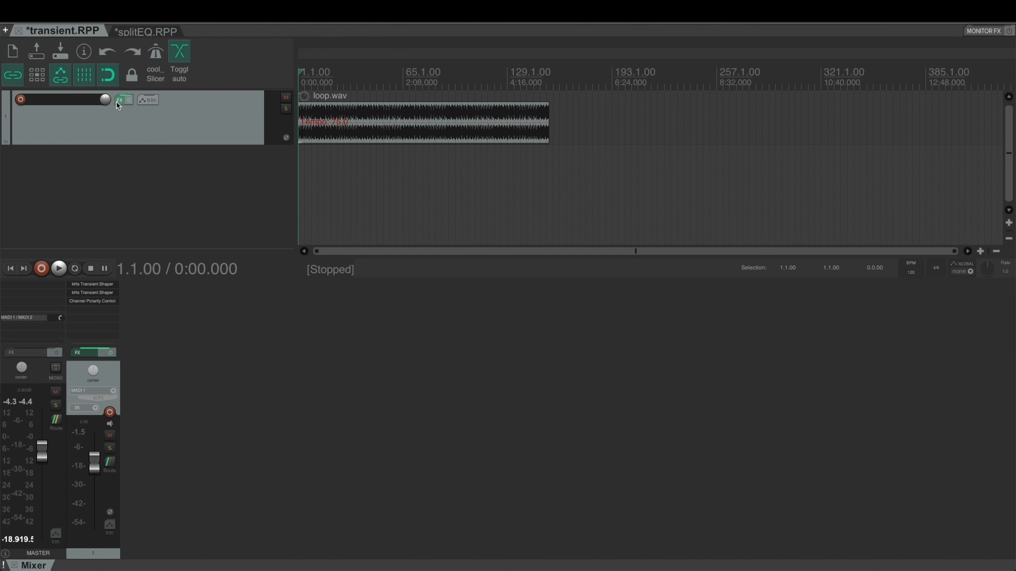
Add JS: Channel Mapper-Downmixer (Cockos) at the end of Track 1's FX chain
double_click(97, 310)
text(mixer)
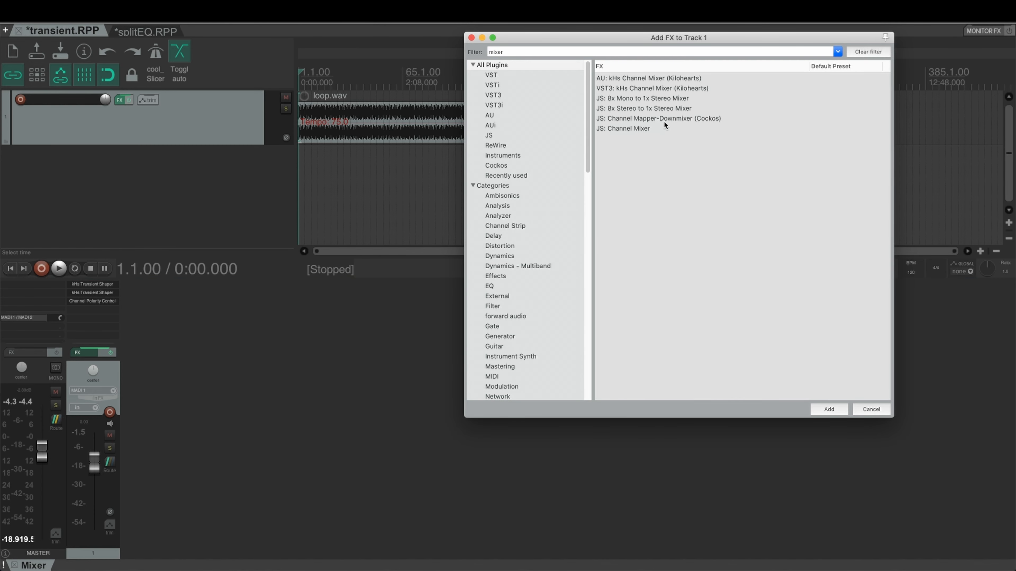
double_click(668, 119)
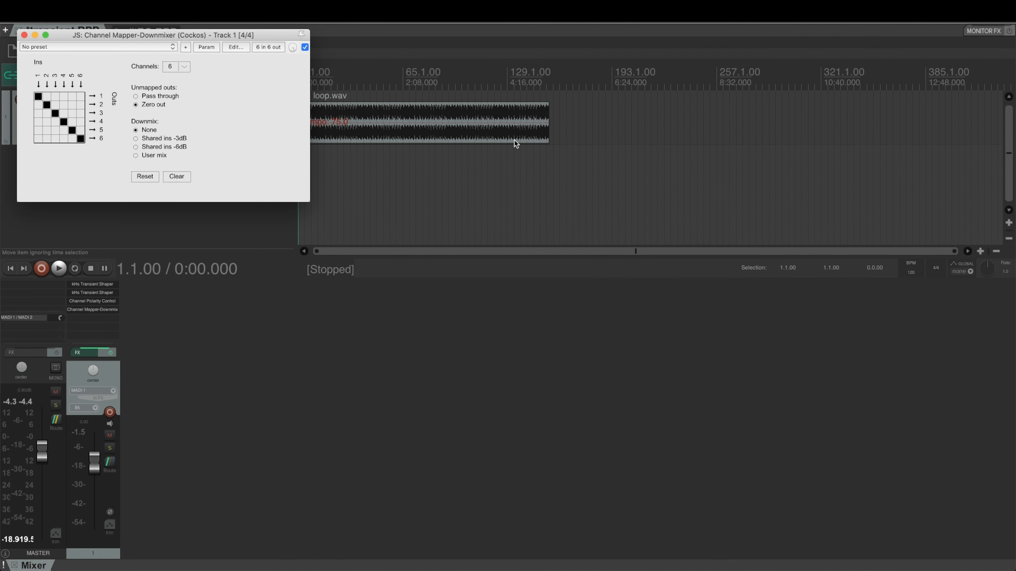
In the Channel Mapper-Downmixer, clear the direct mappings of channels 3 to 6 and route ins 5 and 6 to outs 1 and 2
click(55, 113)
click(63, 121)
click(72, 129)
click(80, 138)
click(72, 97)
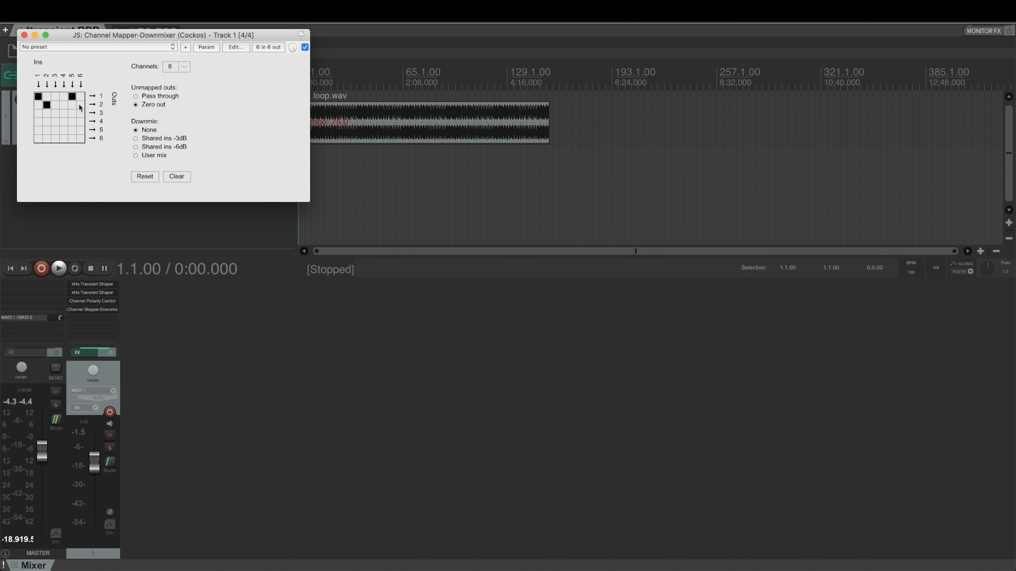
click(81, 106)
Close the Channel Mapper-Downmixer window and audition the recombined loop
click(25, 36)
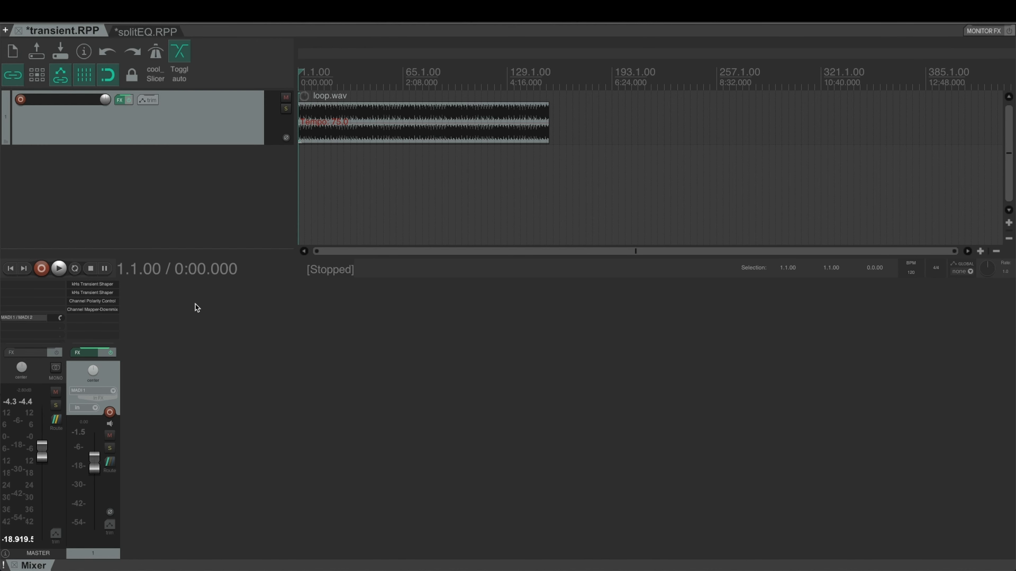
key(space)
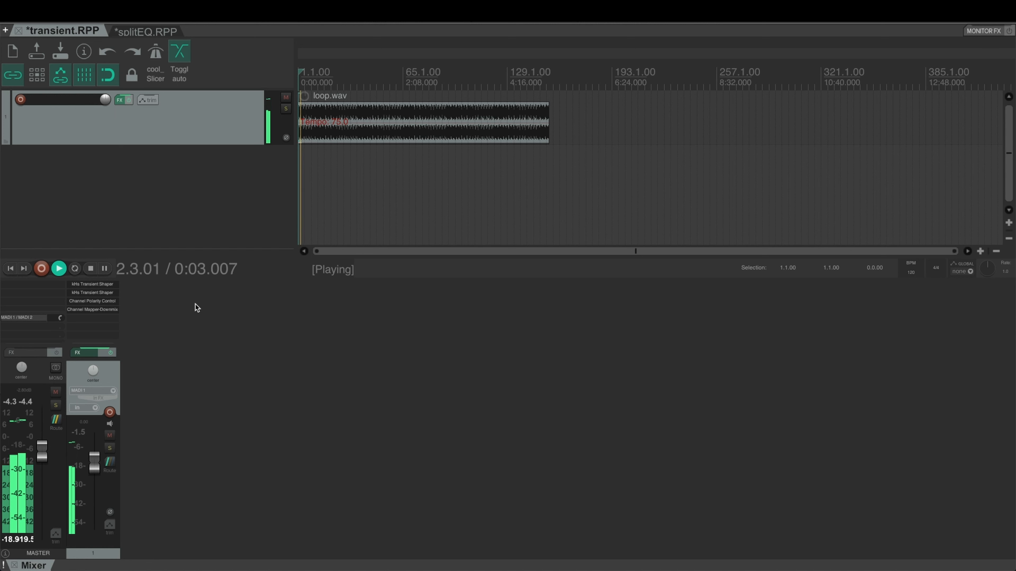
key(space)
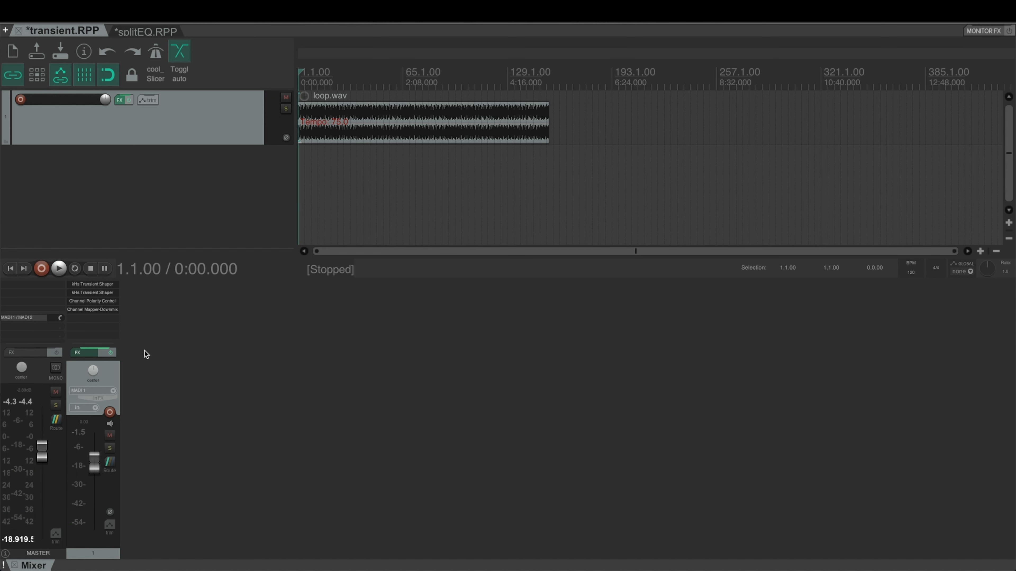
Create a second track and paste a copy of loop.wav at its start
double_click(146, 358)
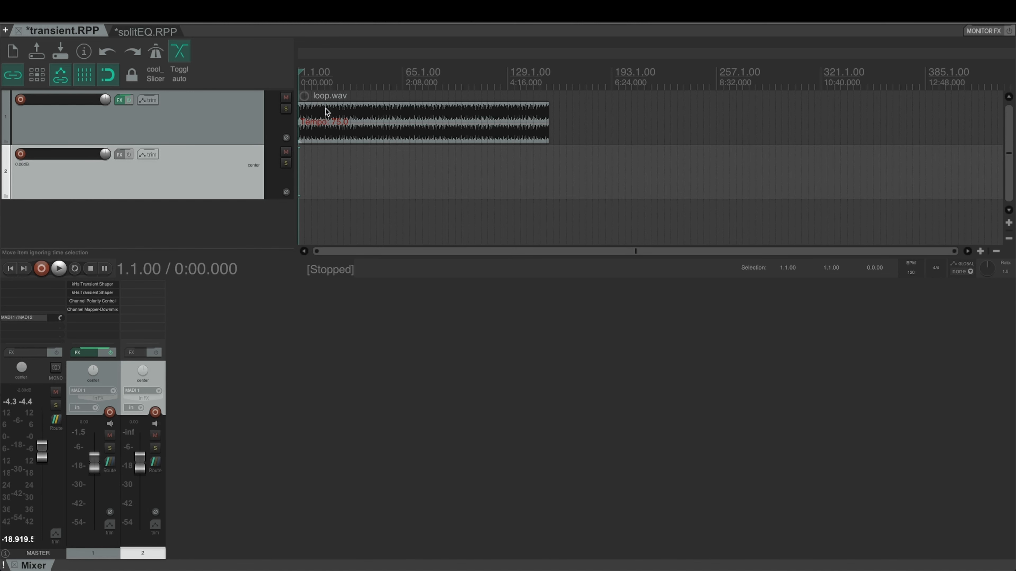
click(316, 122)
key(super+c)
click(300, 174)
key(super+v)
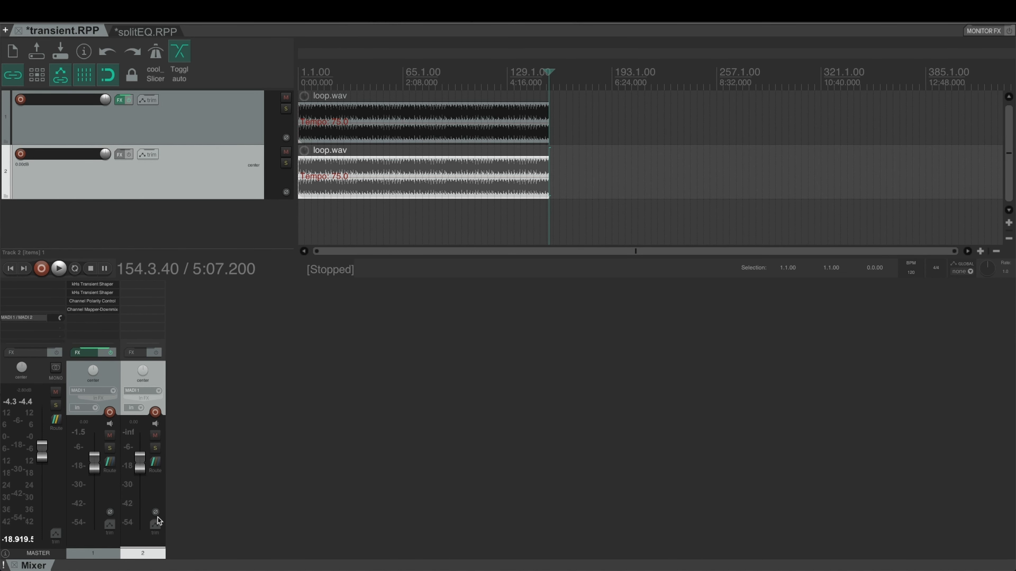
Invert track 2's polarity, play both tracks from bar 13 as a null test, and stop with track 2 muted
click(313, 97)
key(space)
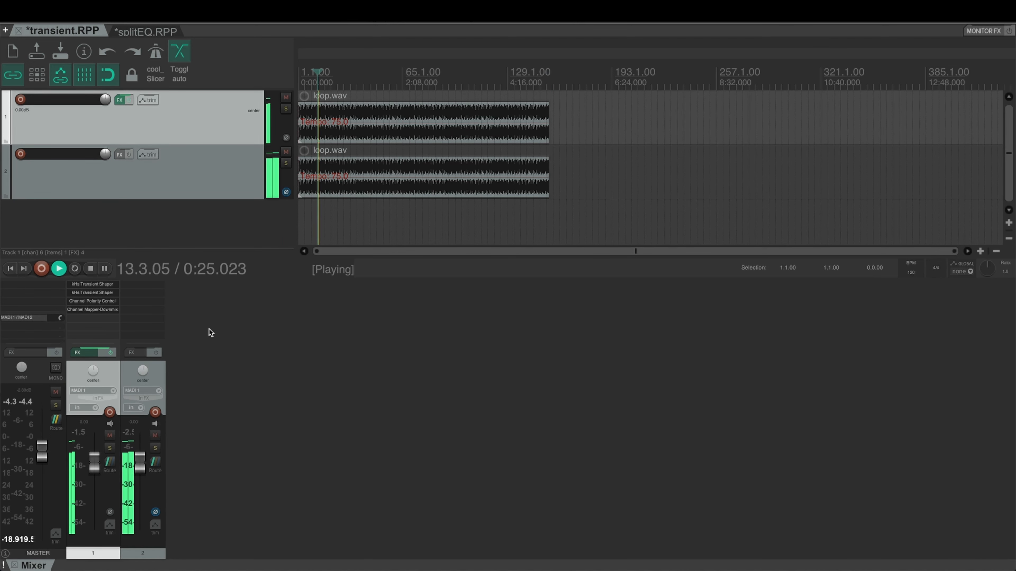
click(155, 435)
key(space)
click(153, 374)
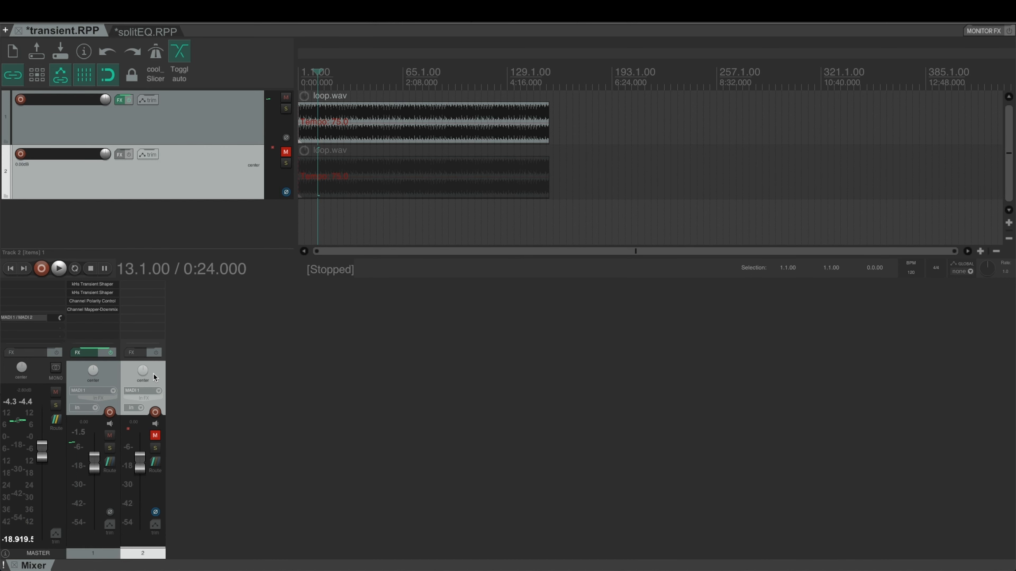
Delete track 2 with its polarity-inverted copy of the loop
key(Delete)
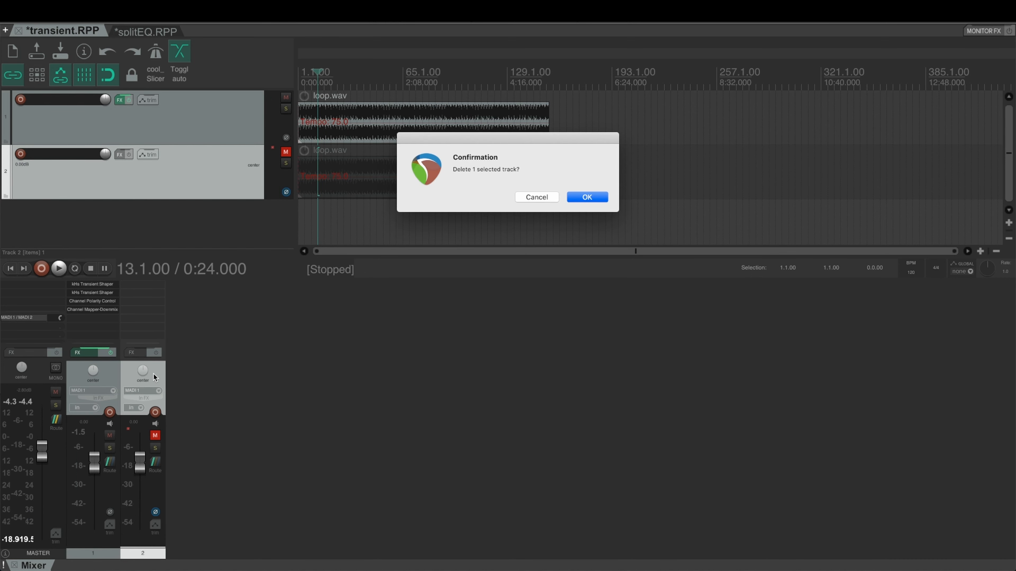
click(587, 198)
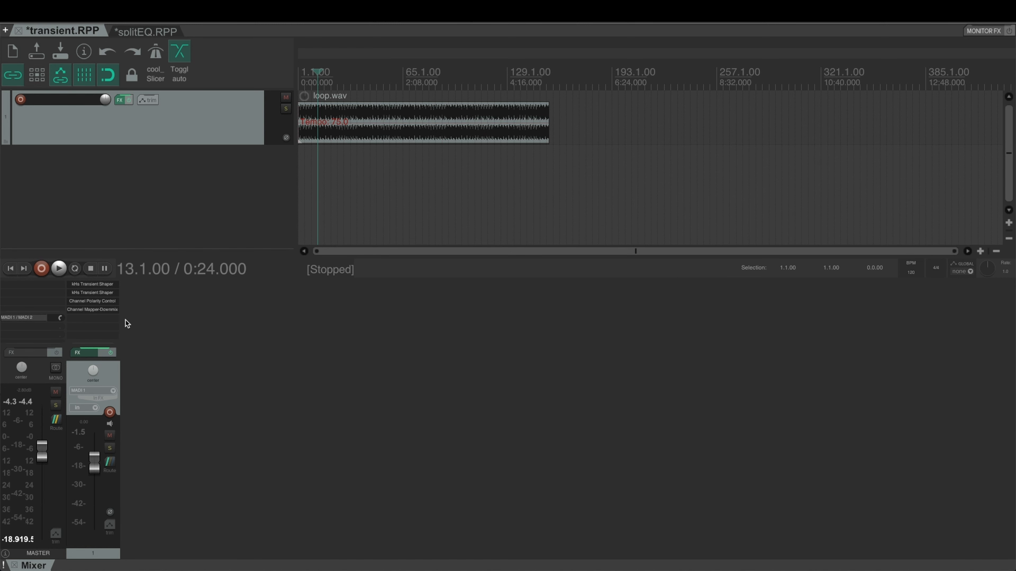
Add two ReaEQ instances to the end of track 1's FX chain and place their windows side by side
double_click(112, 320)
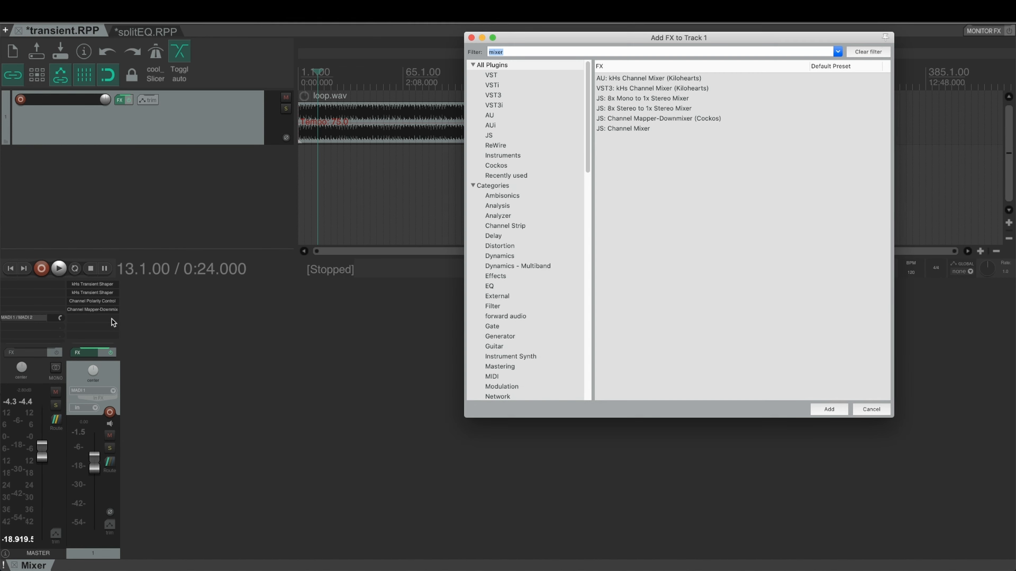
text(reaeq)
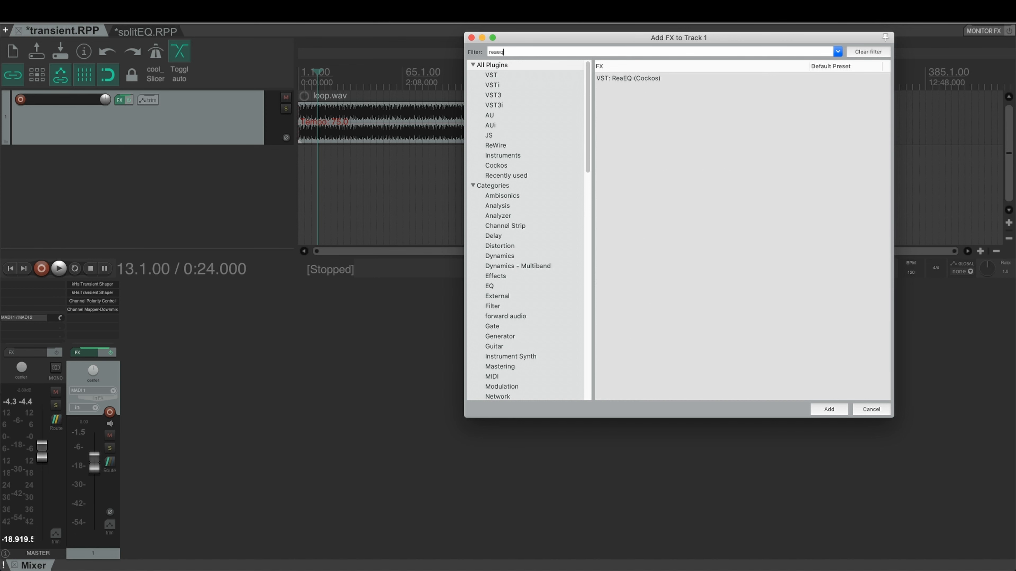
double_click(639, 79)
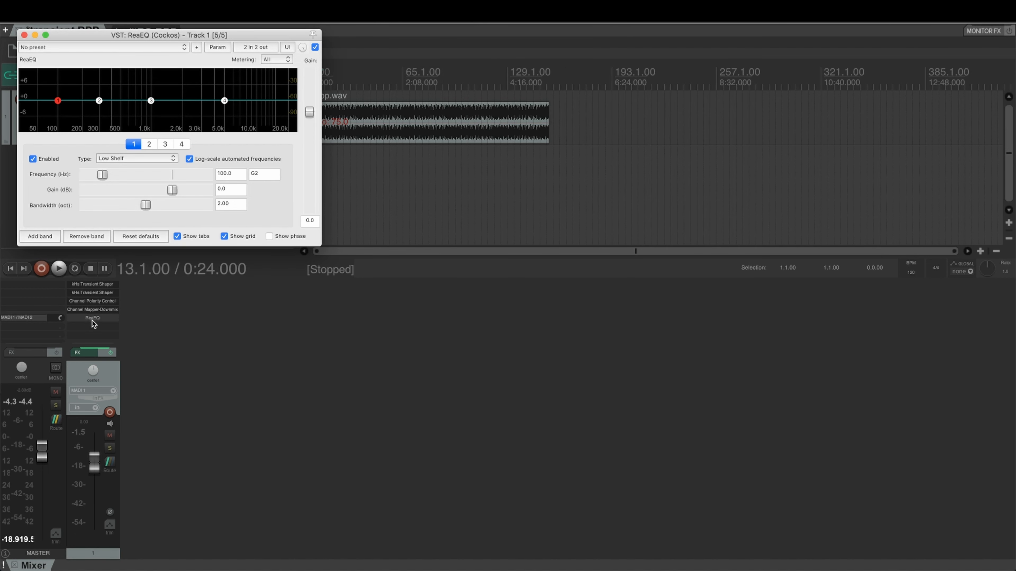
double_click(91, 329)
key(Return)
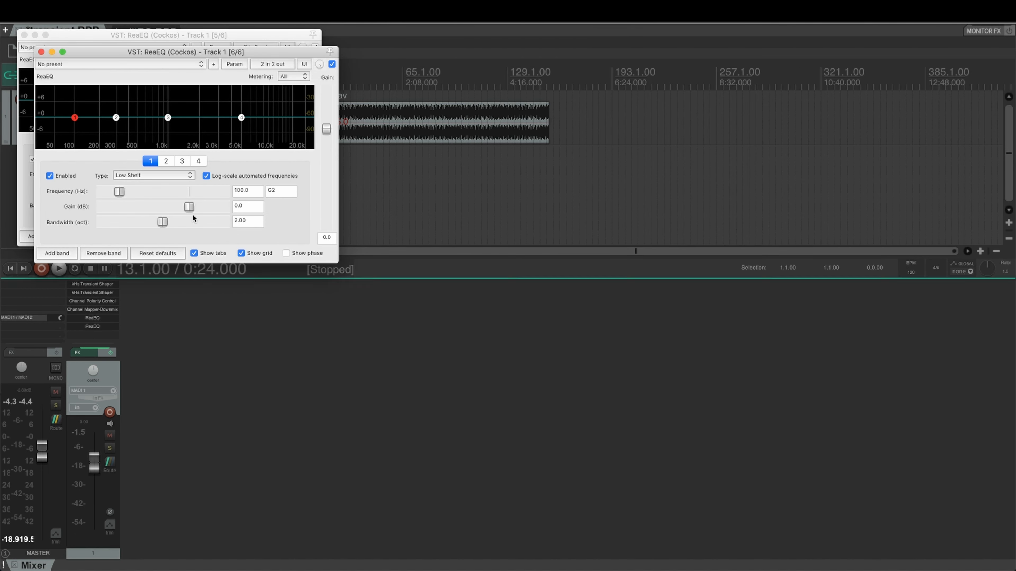
drag(217, 52, 621, 178)
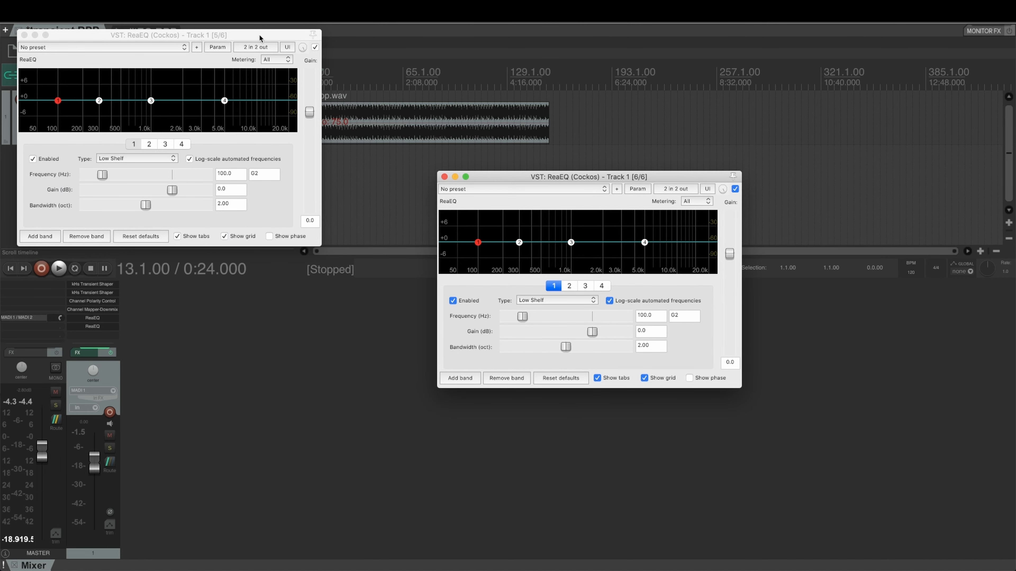
drag(259, 38, 374, 180)
Route the second ReaEQ's pins to channels 5 and 6, and move both instances ahead of the Channel Mapper-Downmixer
click(373, 189)
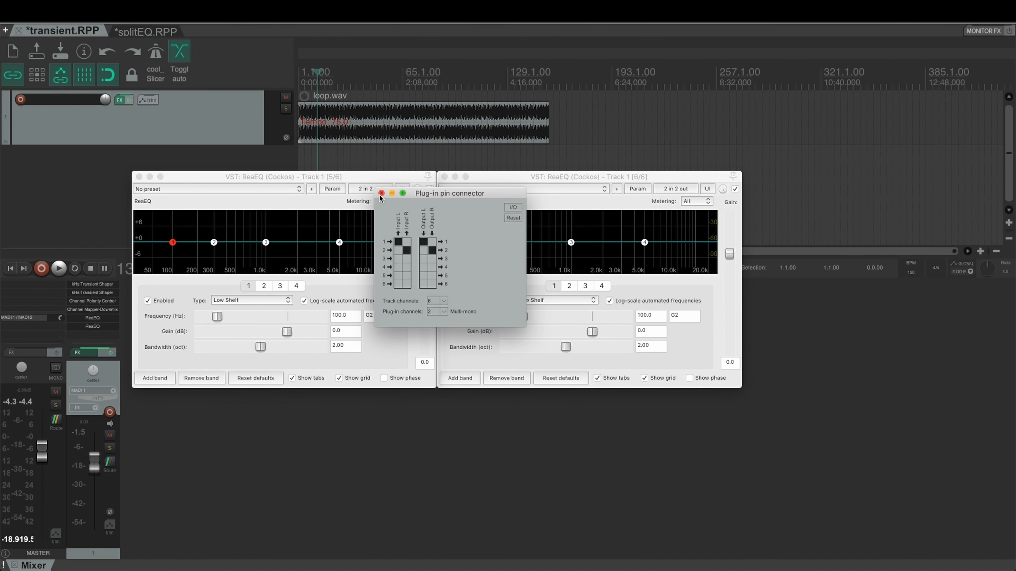
click(380, 193)
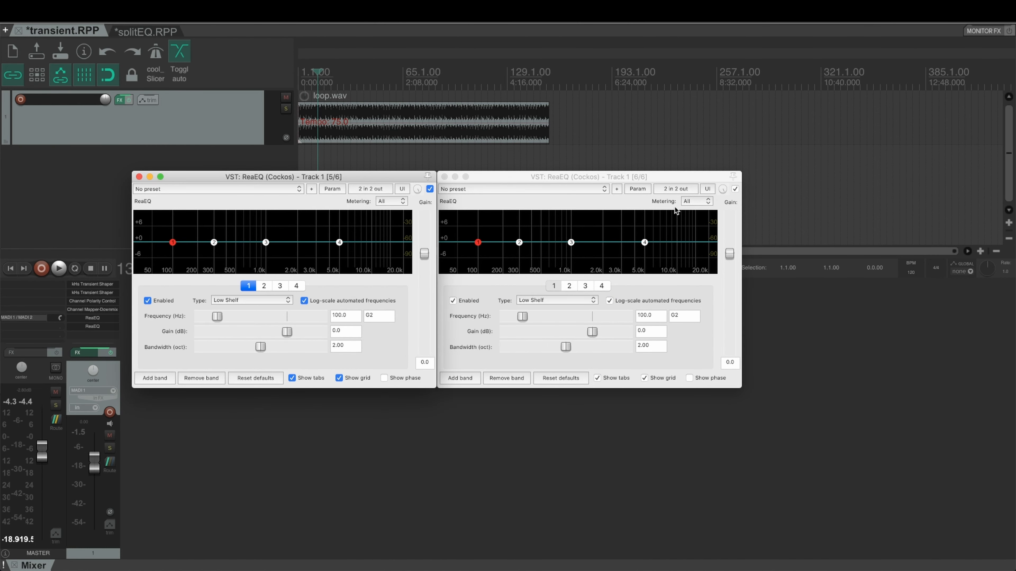
click(676, 189)
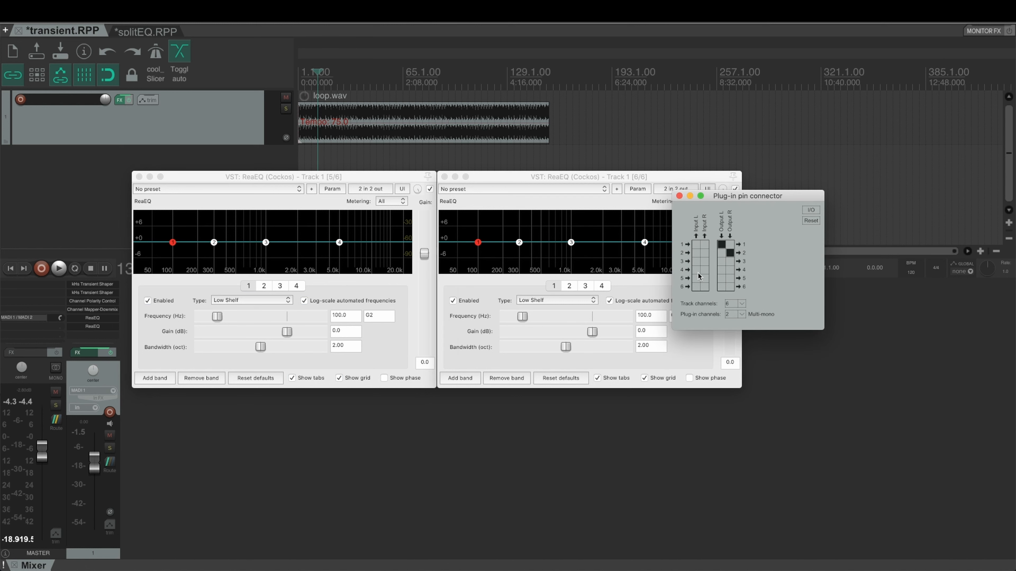
click(721, 280)
click(730, 287)
mouse_move(107, 319)
mouse_down()
mouse_move(107, 307)
mouse_move(105, 318)
mouse_up()
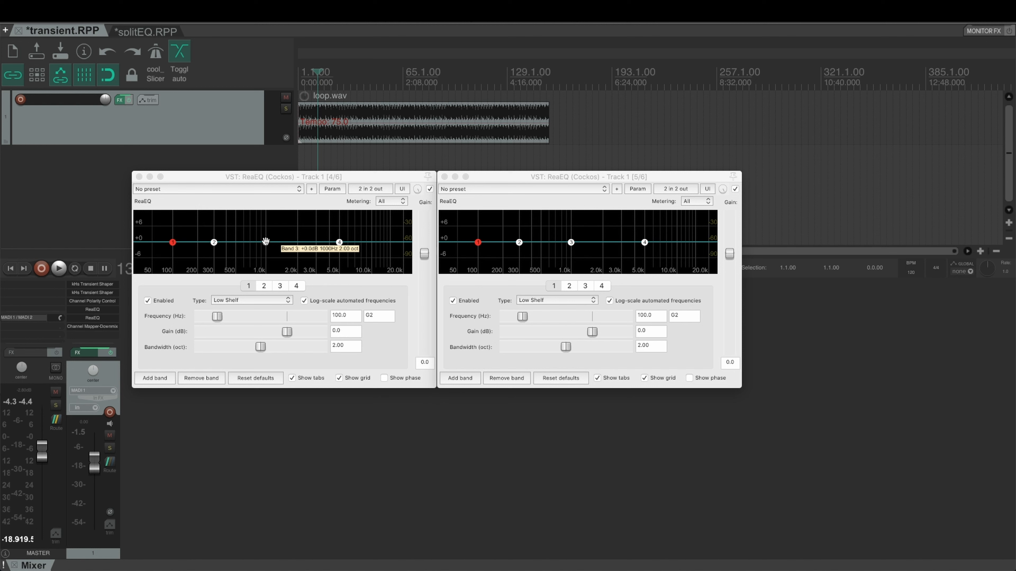
During playback, shift band 3 to about 1166 Hz in the first ReaEQ and to about 920 Hz at -0.8 dB in the second
key(space)
mouse_move(265, 242)
mouse_down()
mouse_move(211, 207)
mouse_move(224, 209)
mouse_move(204, 209)
mouse_move(320, 209)
mouse_move(216, 217)
mouse_move(229, 234)
mouse_move(272, 242)
mouse_up()
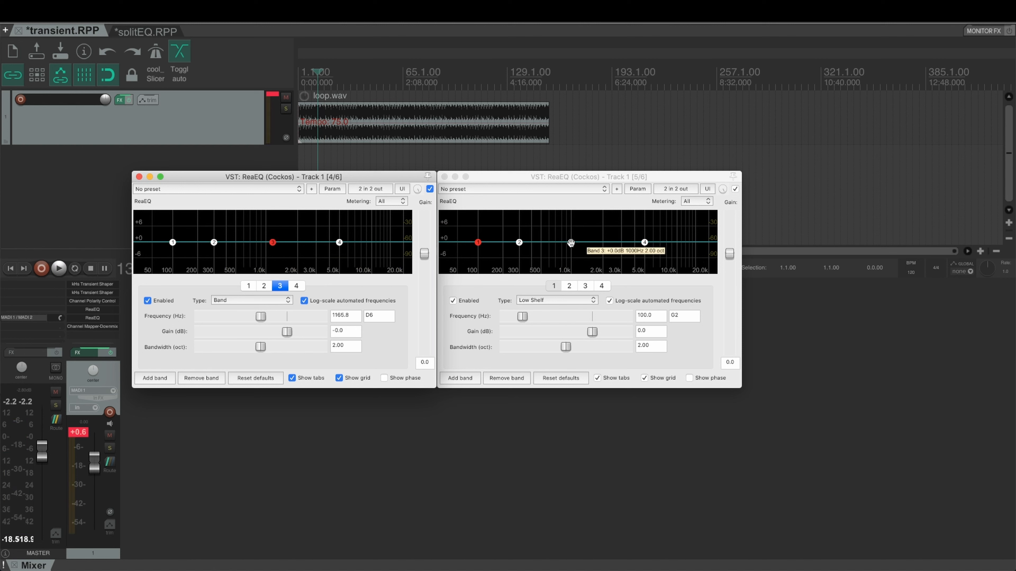
key(space)
mouse_move(570, 243)
mouse_down()
mouse_move(477, 217)
mouse_move(568, 245)
mouse_up()
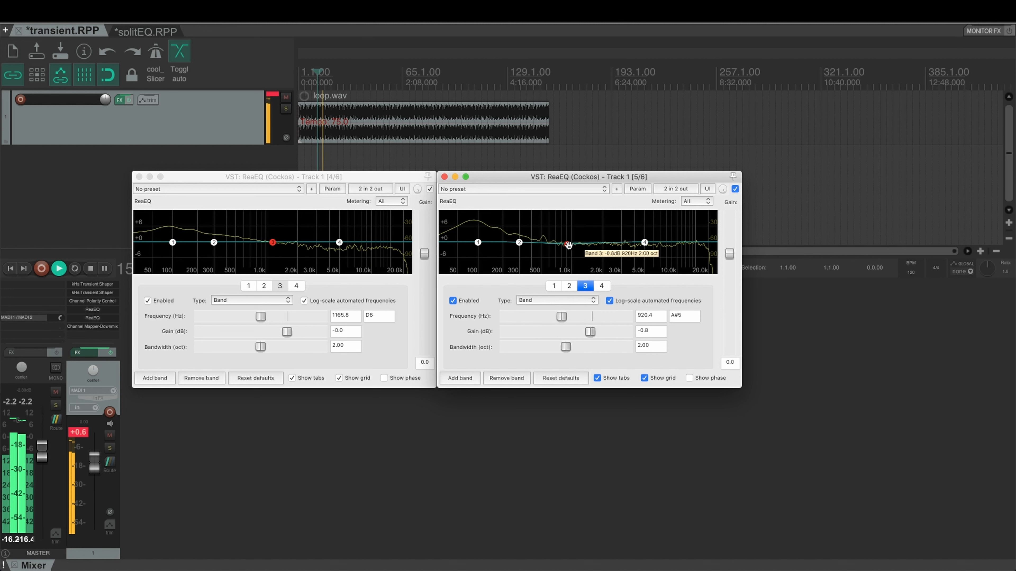
key(space)
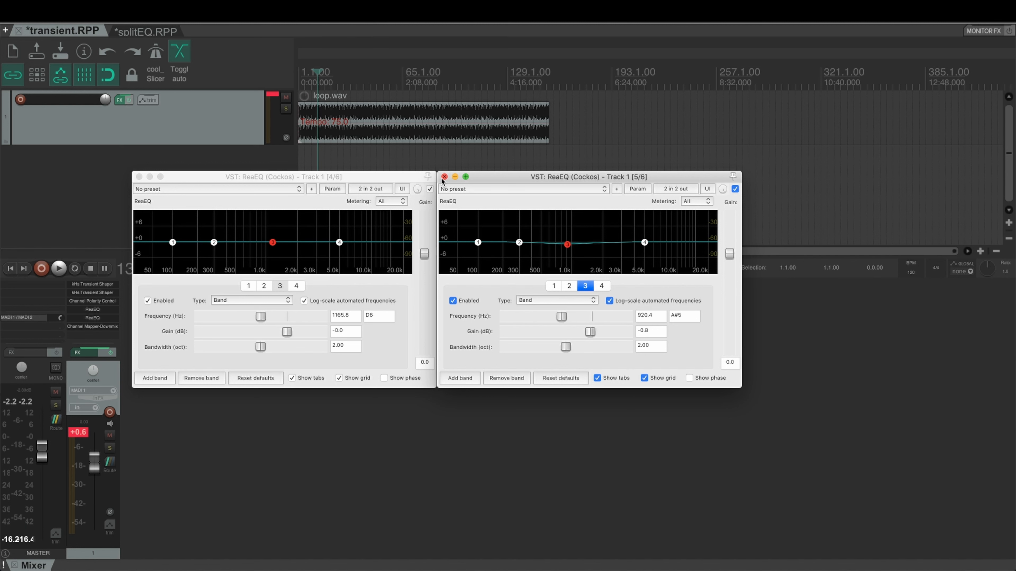
Close both ReaEQ windows and remove the two instances from track 1's FX chain
click(444, 177)
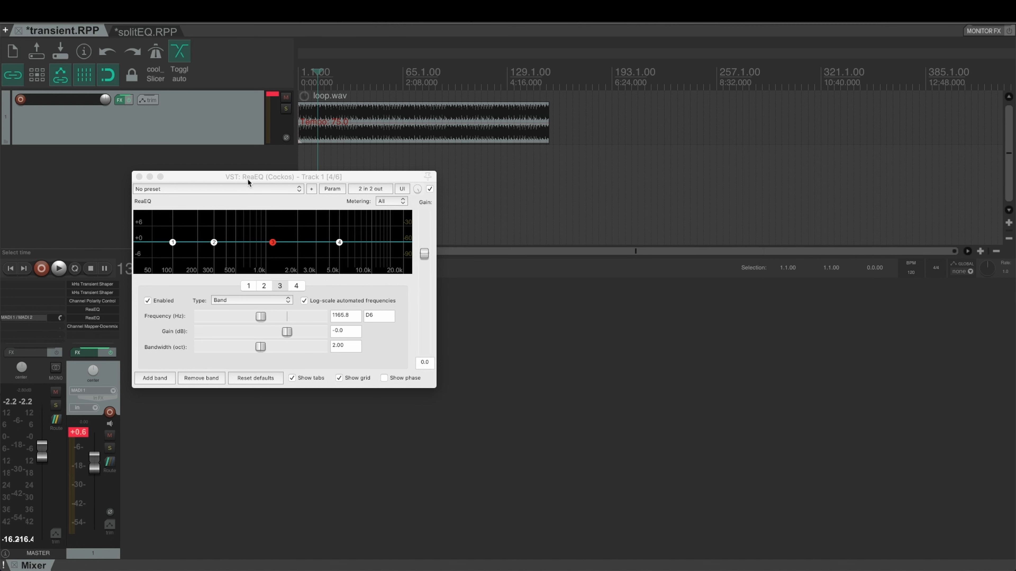
click(139, 177)
alt+click(109, 313)
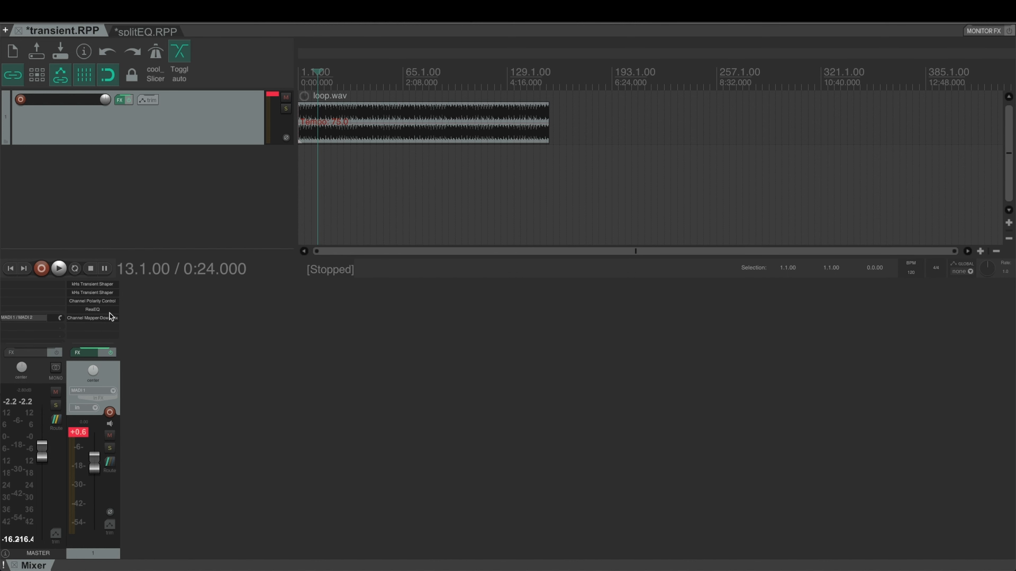
Add the VST3 version of FabFilter Pro-Q 3 to track 1 and place it ahead of the Channel Mapper-Downmixer
double_click(100, 318)
text(pro q)
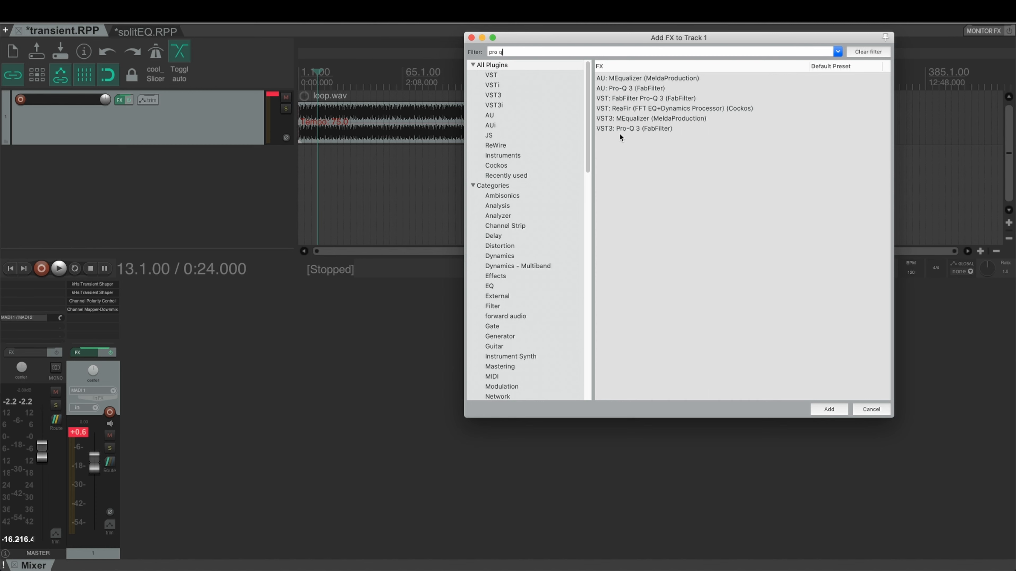
double_click(629, 128)
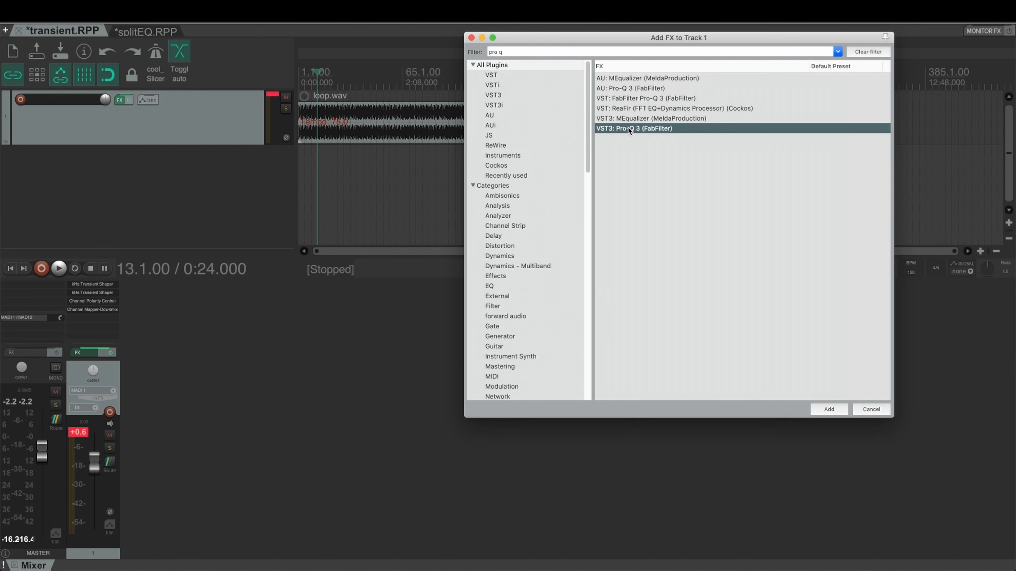
drag(172, 36, 328, 33)
drag(98, 318, 99, 310)
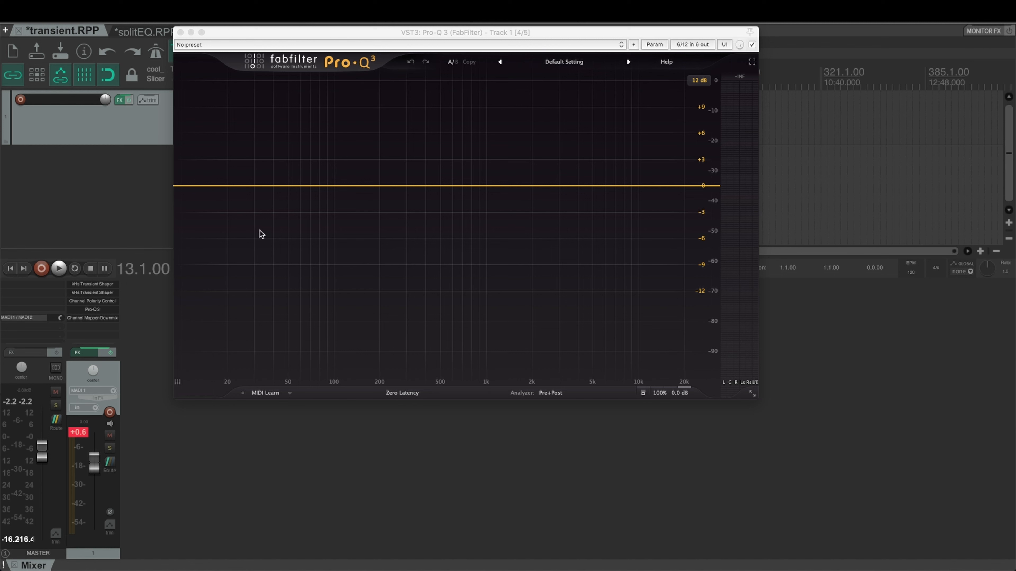
Create a bell band at about 81 Hz in Pro-Q 3 and assign it to the L/R (Front) speakers
click(320, 186)
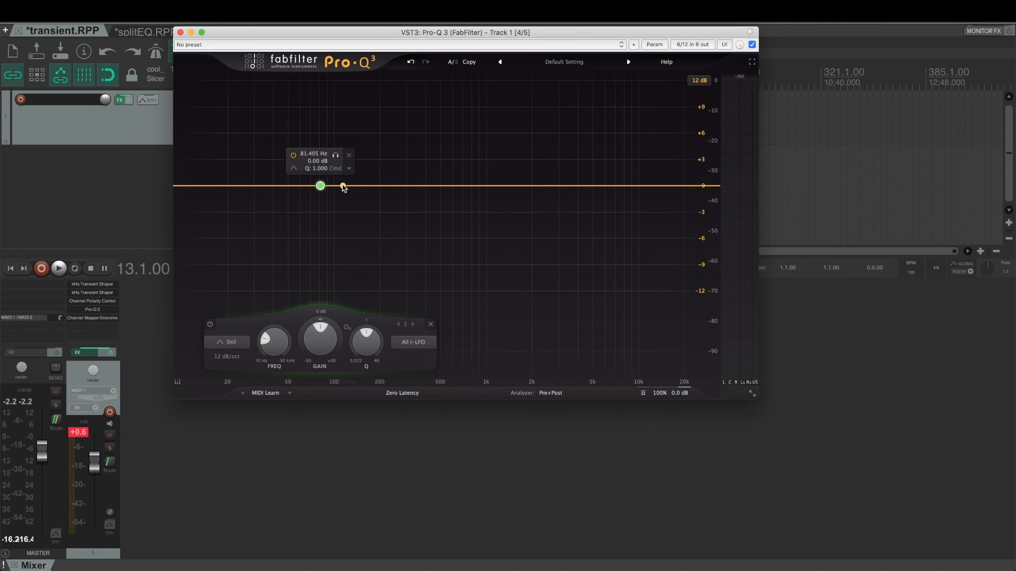
right_click(320, 186)
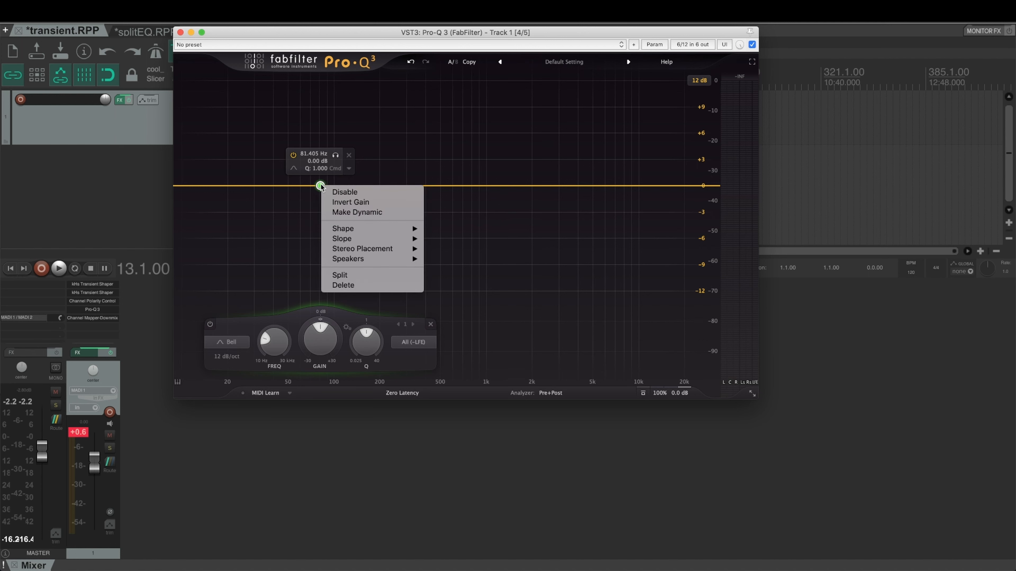
mouse_move(400, 259)
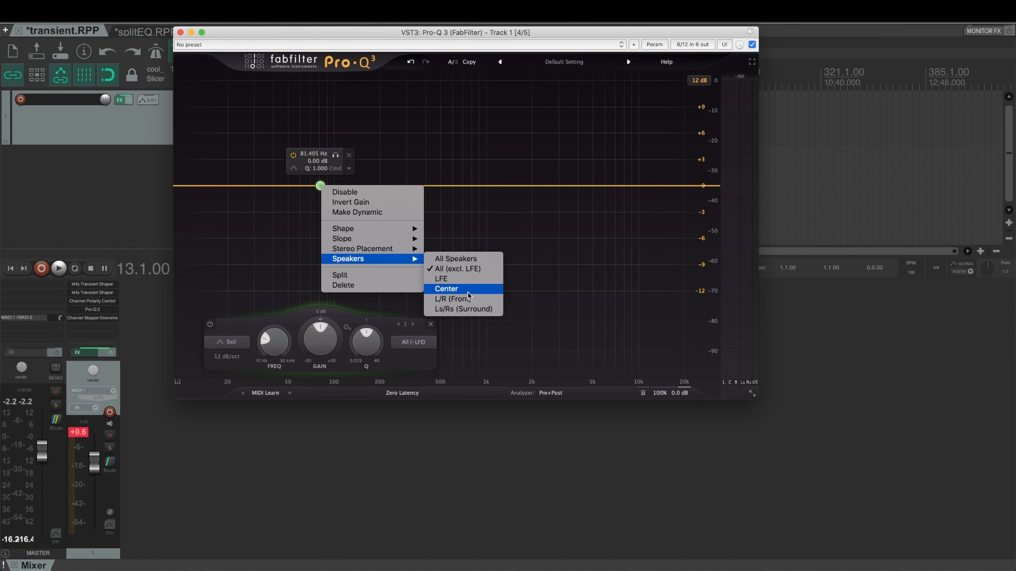
click(467, 301)
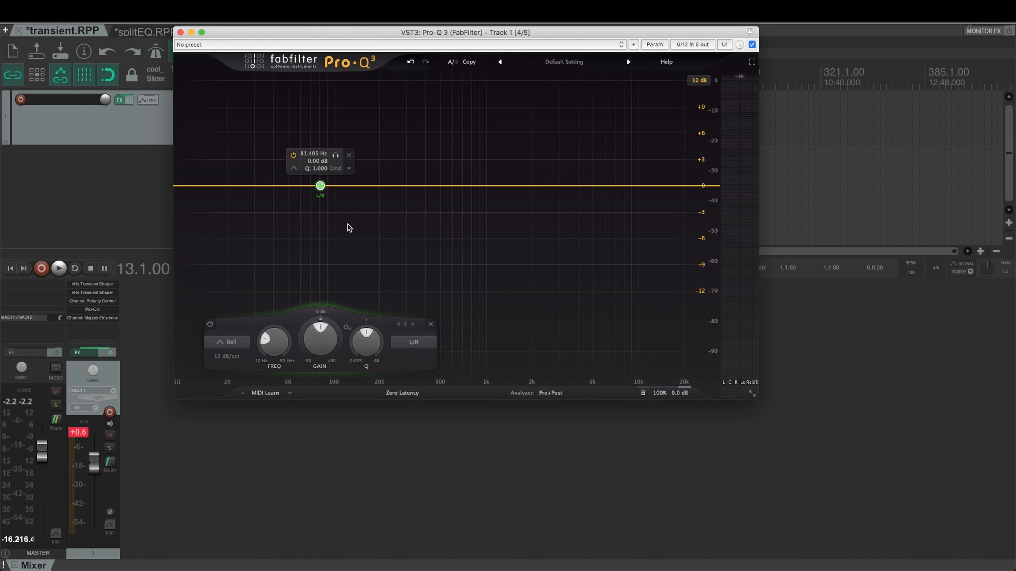
Add a second bell band at about 435 Hz and assign it to the Ls/Rs (Surround) speakers
right_click(430, 186)
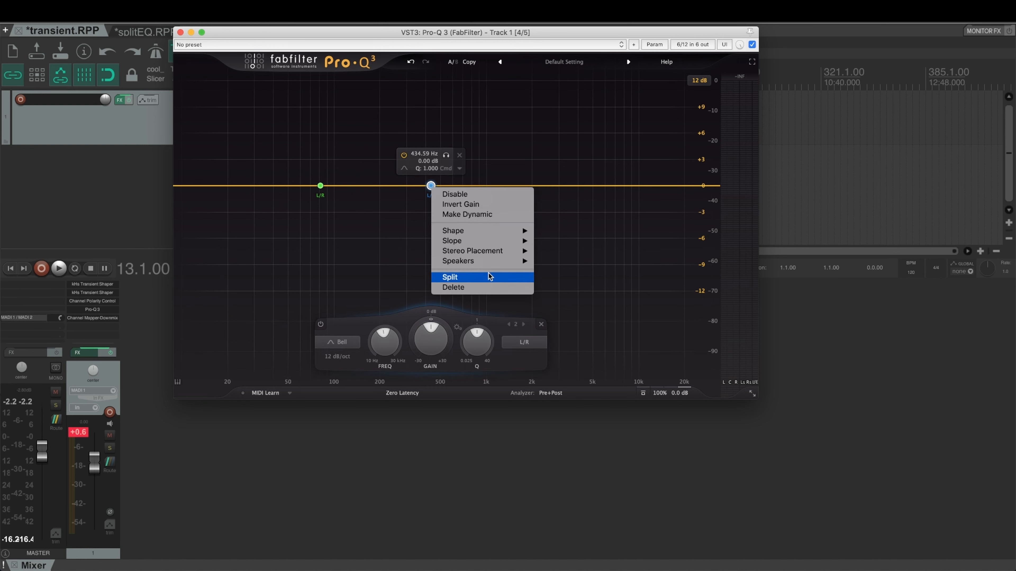
mouse_move(495, 263)
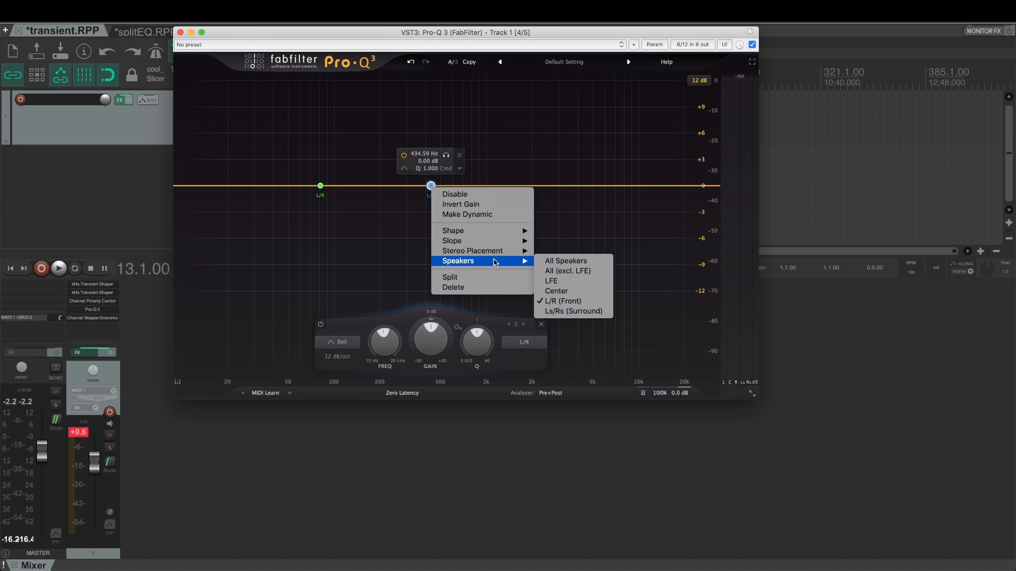
click(575, 312)
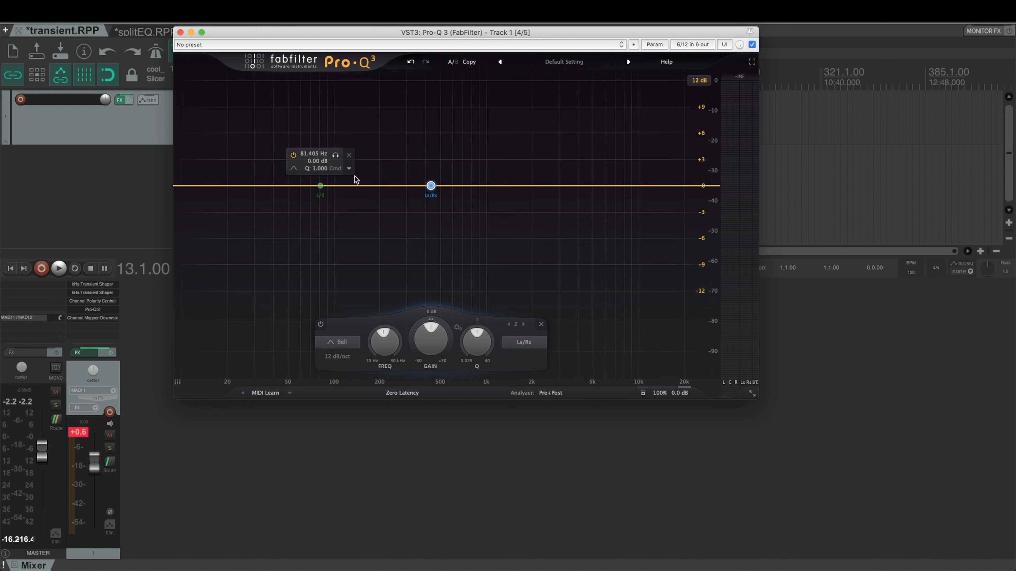
Play the loop and audition the L/R band in solo, sweeping its frequency up to about 1660 Hz
click(320, 185)
key(space)
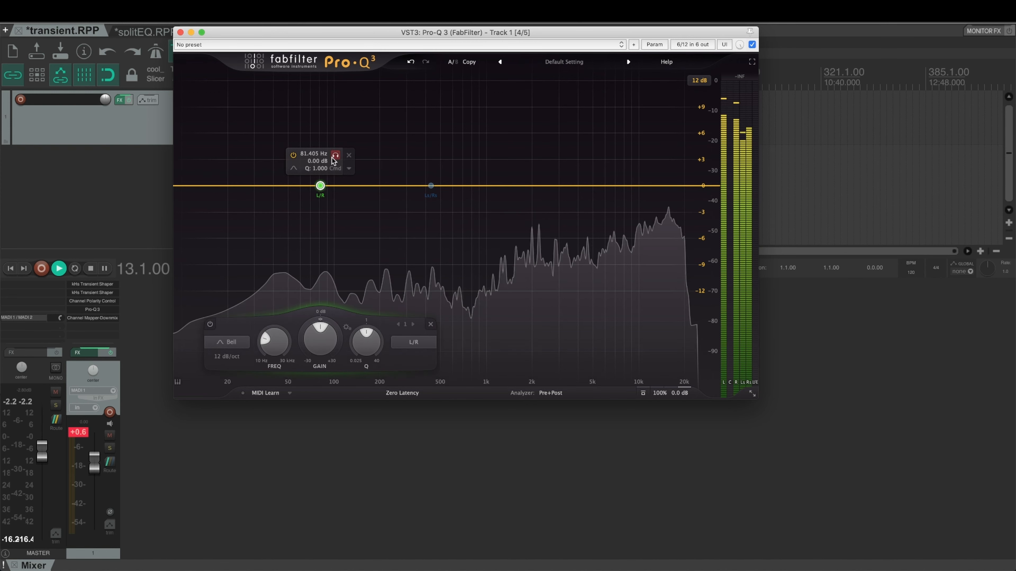
drag(335, 155, 536, 153)
key(space)
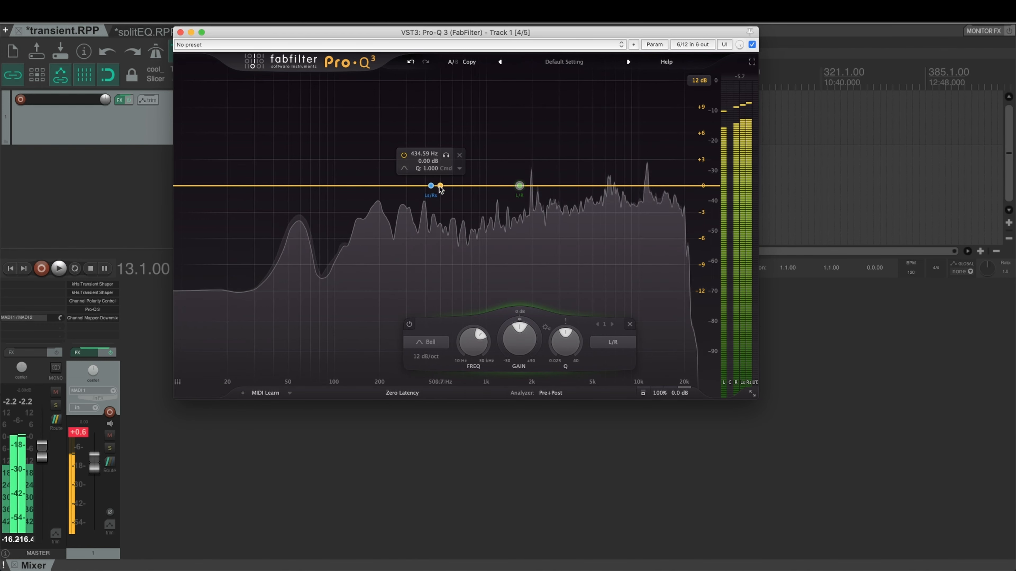
Play the loop and audition the Ls/Rs band in solo while sweeping its frequency slightly
click(431, 186)
key(space)
mouse_move(449, 159)
mouse_down()
mouse_move(331, 159)
mouse_move(439, 158)
mouse_up()
key(space)
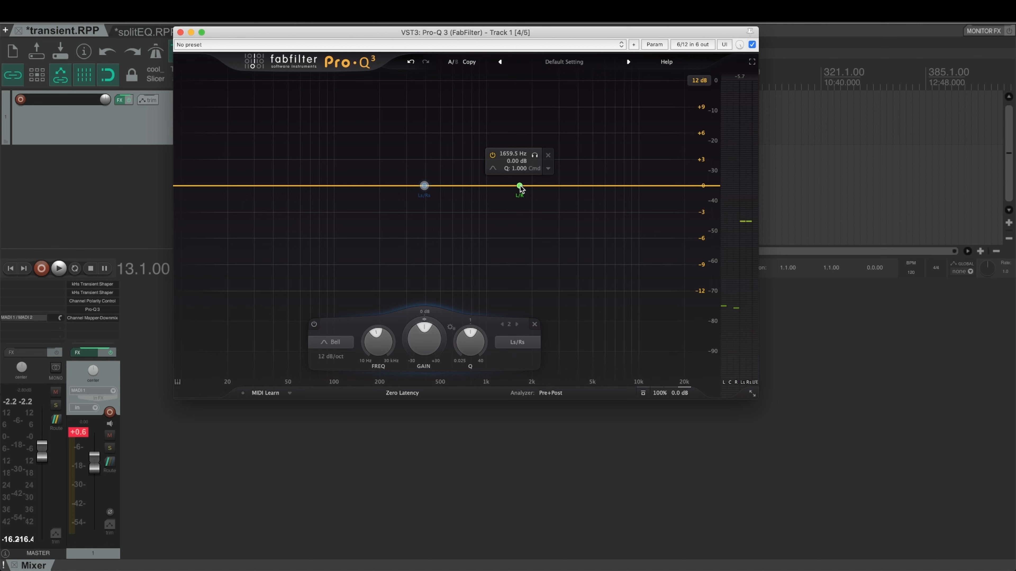
Align both bands with opposite gains, sweep them together during playback, and leave them near 450 Hz at about 0 dB
drag(520, 187, 424, 182)
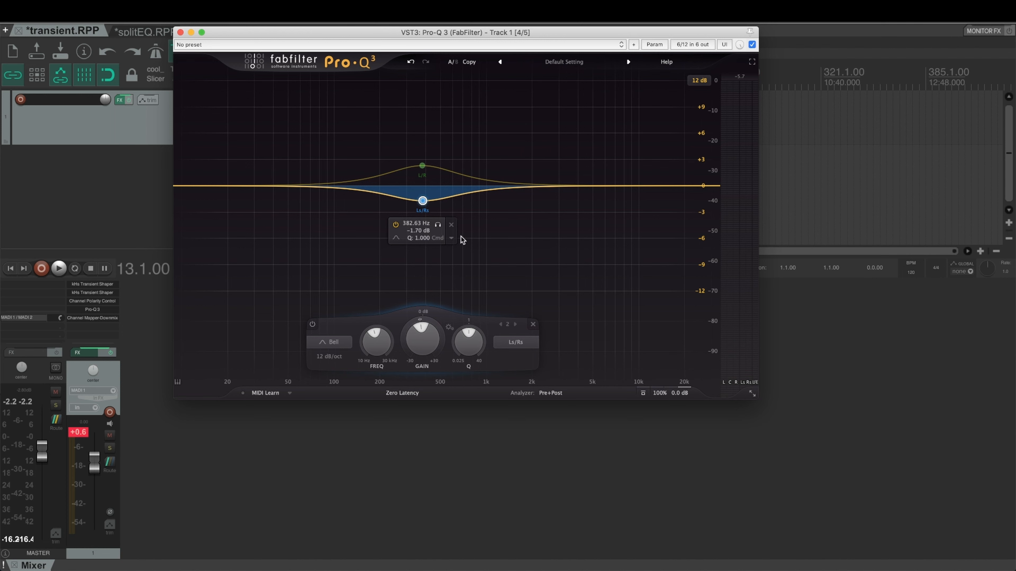
key(space)
drag(422, 169, 299, 109)
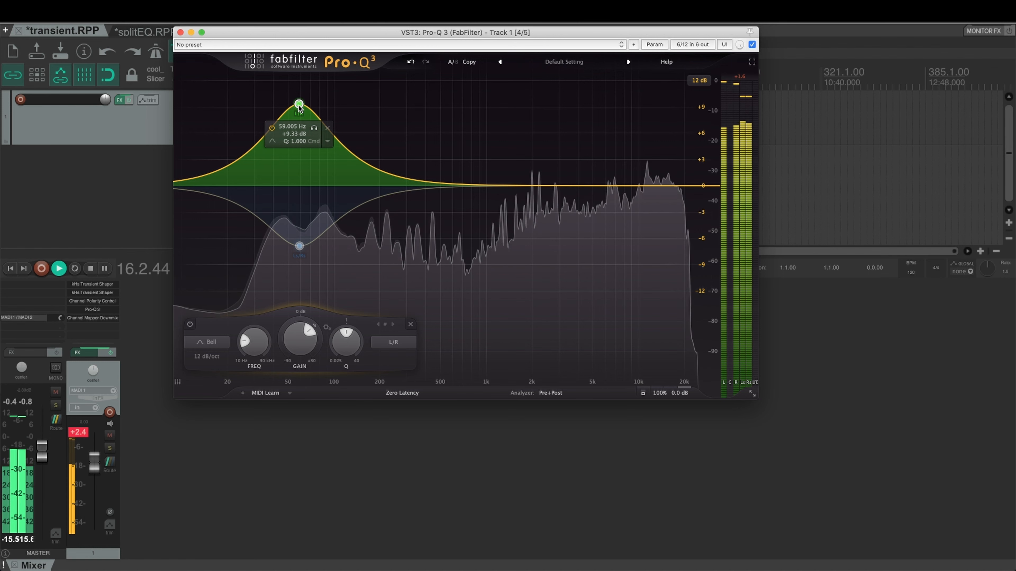
drag(300, 108, 433, 185)
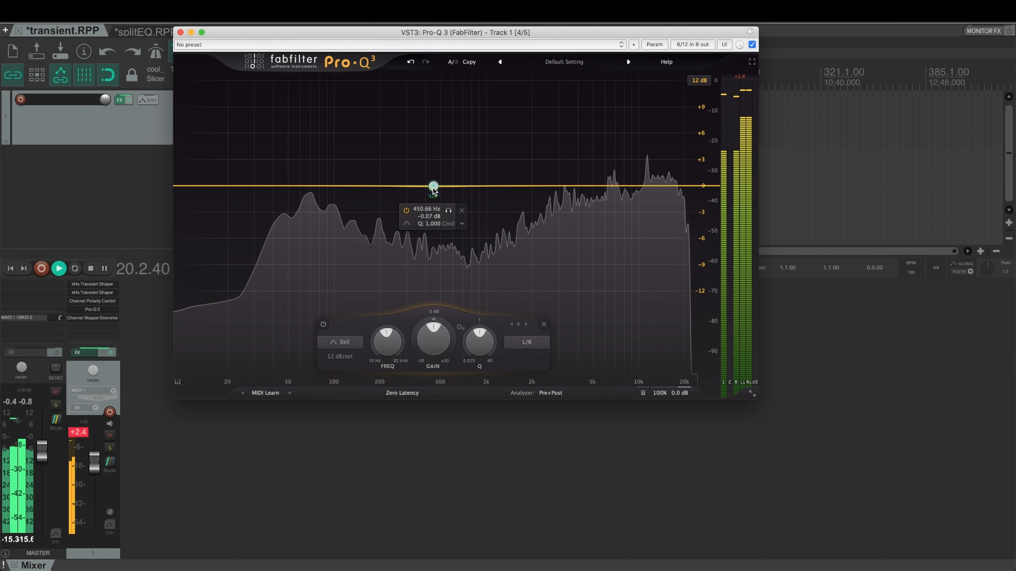
key(space)
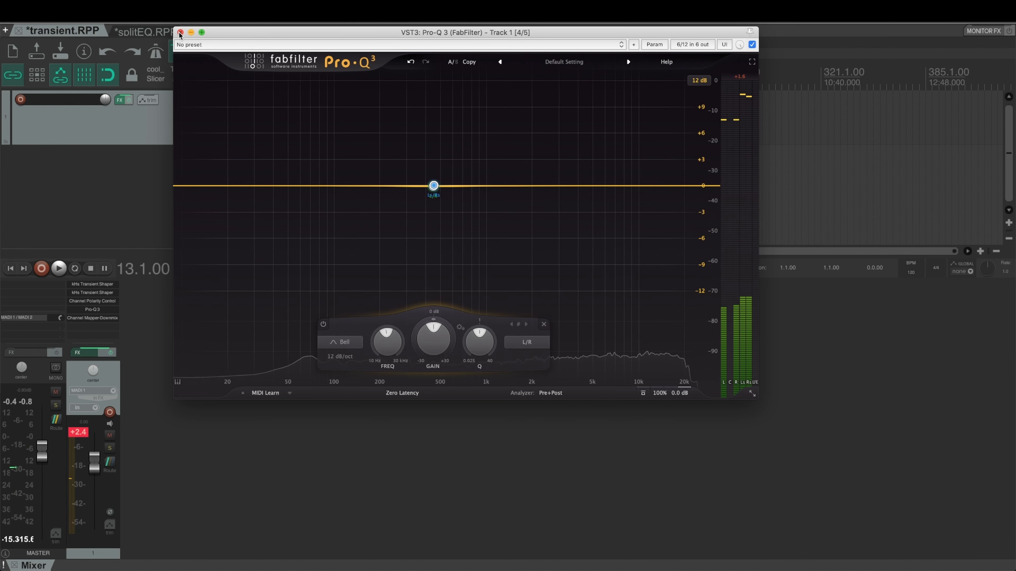
Save all effects on Track 1 as an FX chain named "split" and close the effects window
click(180, 33)
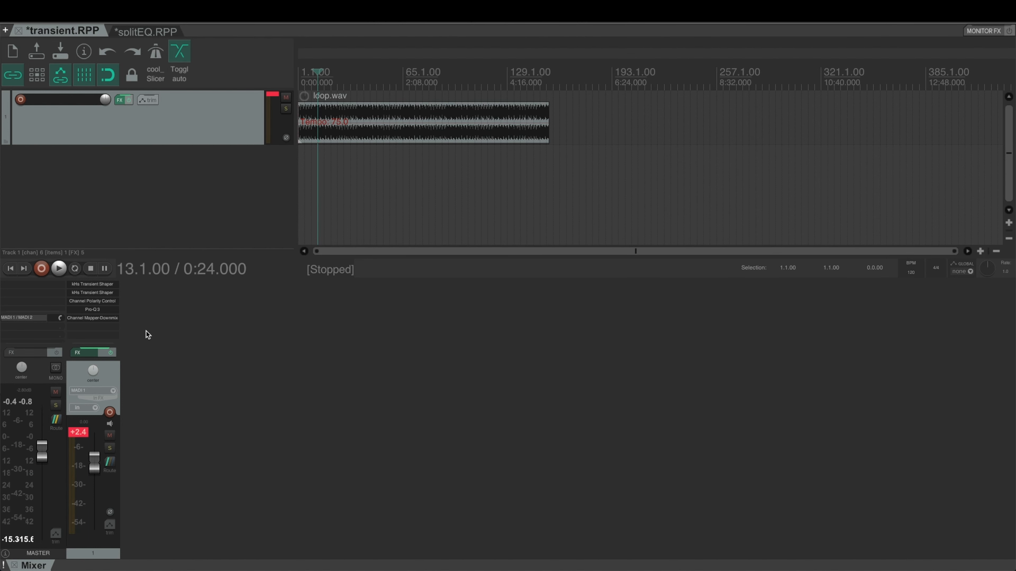
click(97, 318)
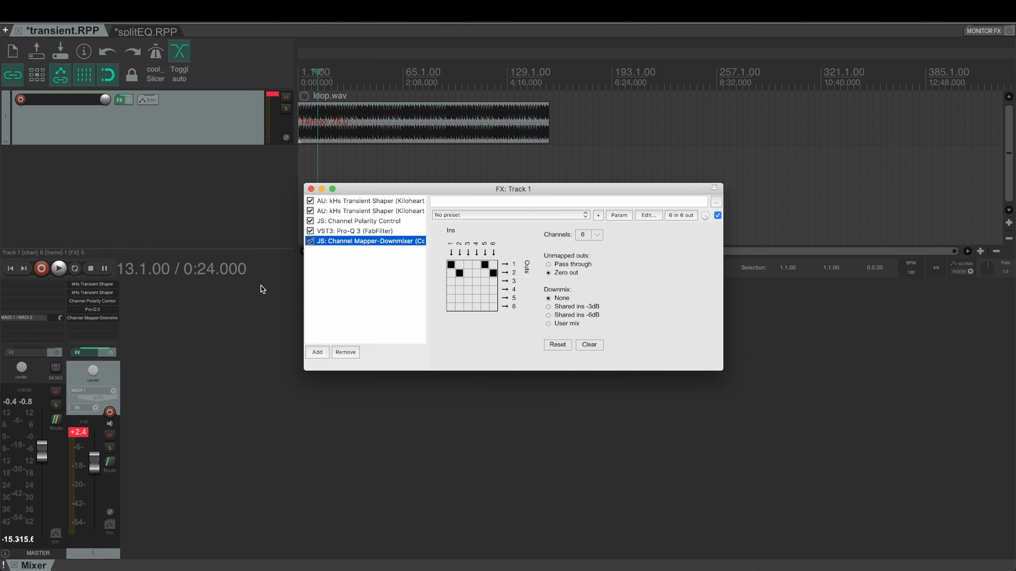
right_click(336, 261)
mouse_move(439, 289)
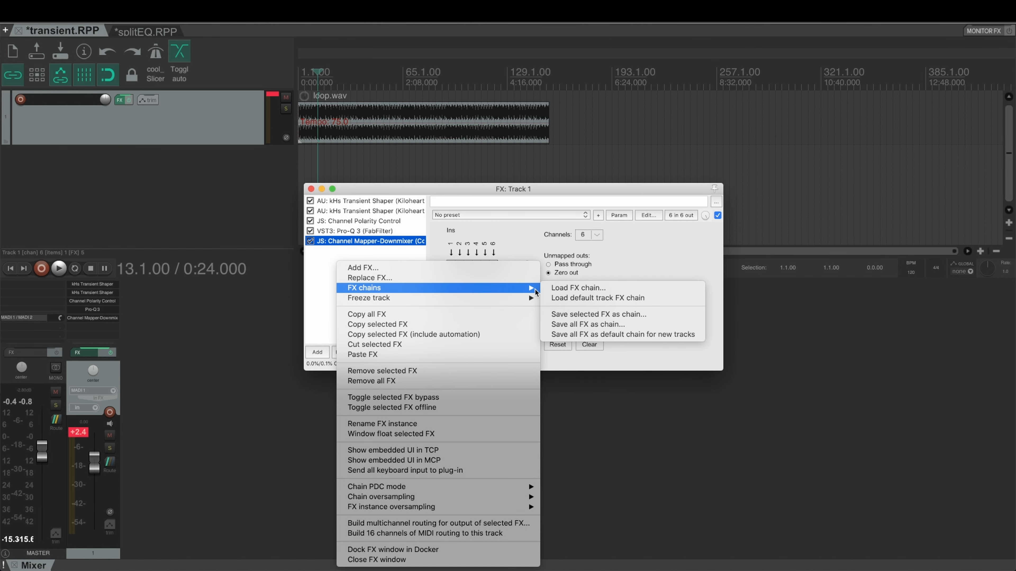
click(594, 325)
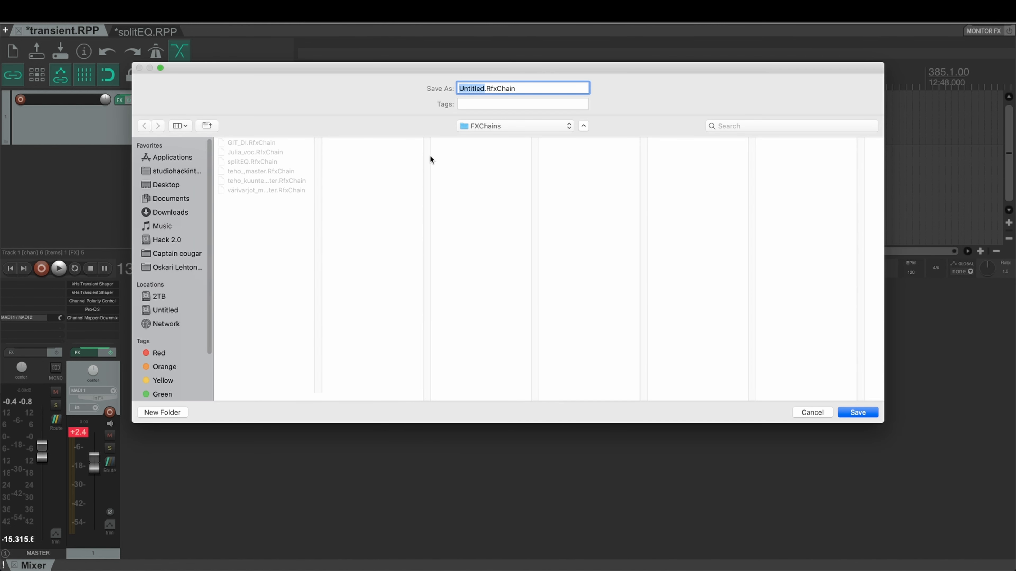
text(asdf)
key(Return)
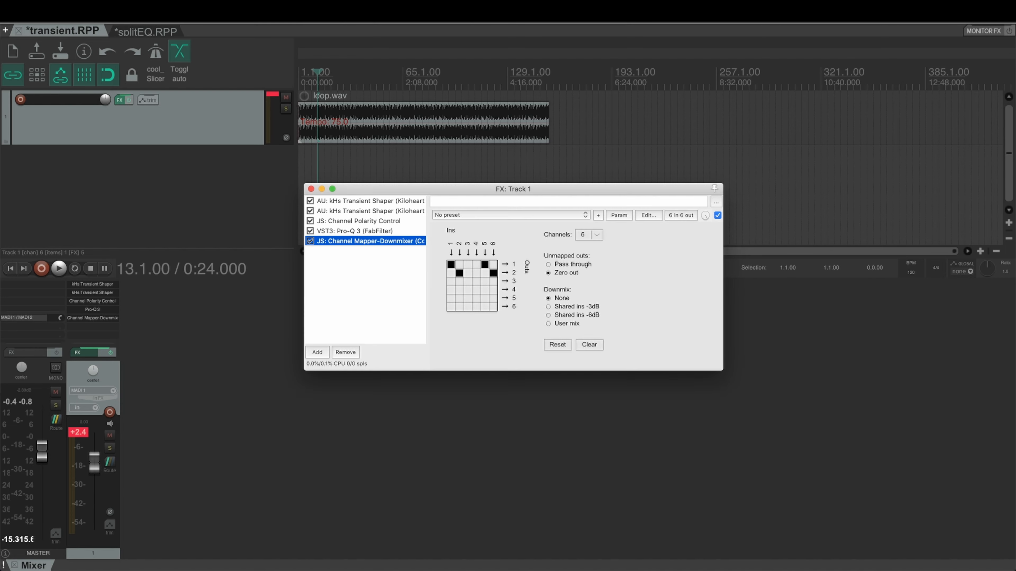
click(311, 189)
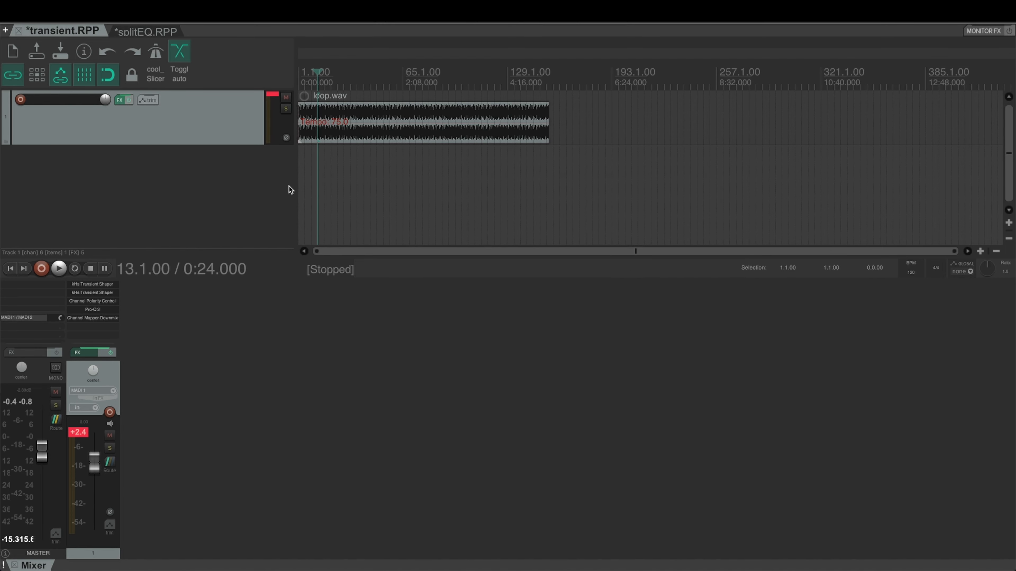
Add a new track and load the saved "split" FX chain onto it
double_click(218, 310)
right_click(139, 301)
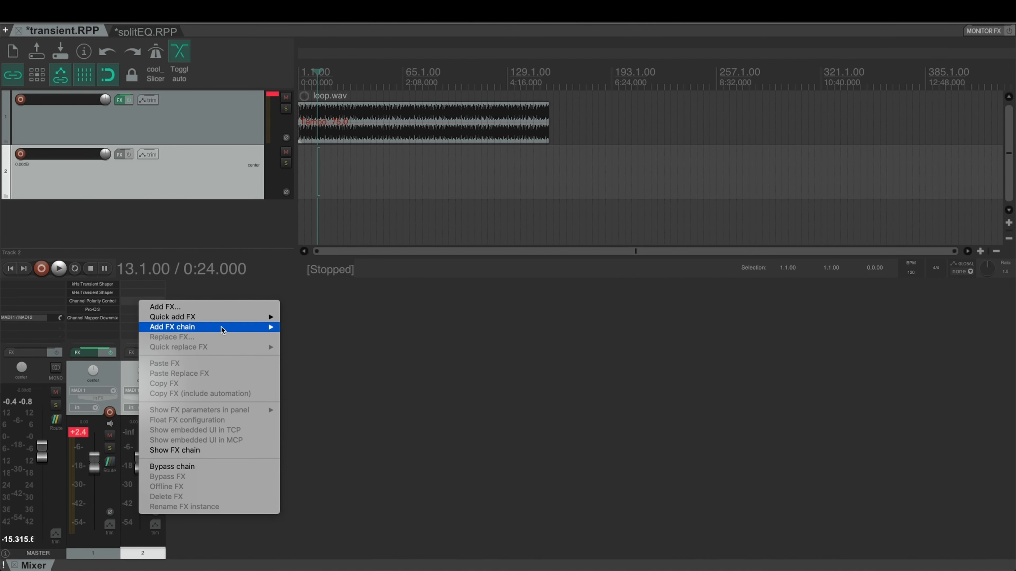
mouse_move(228, 327)
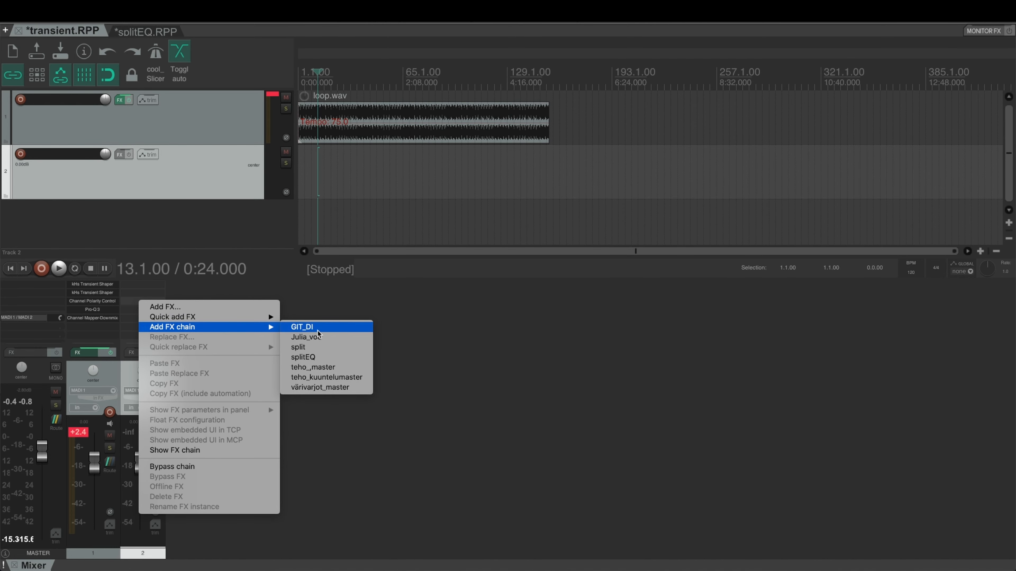
click(328, 351)
Add ReaVerbate to Track 1 before the Channel Mapper-Downmixer and raise its room size to about 95
double_click(111, 331)
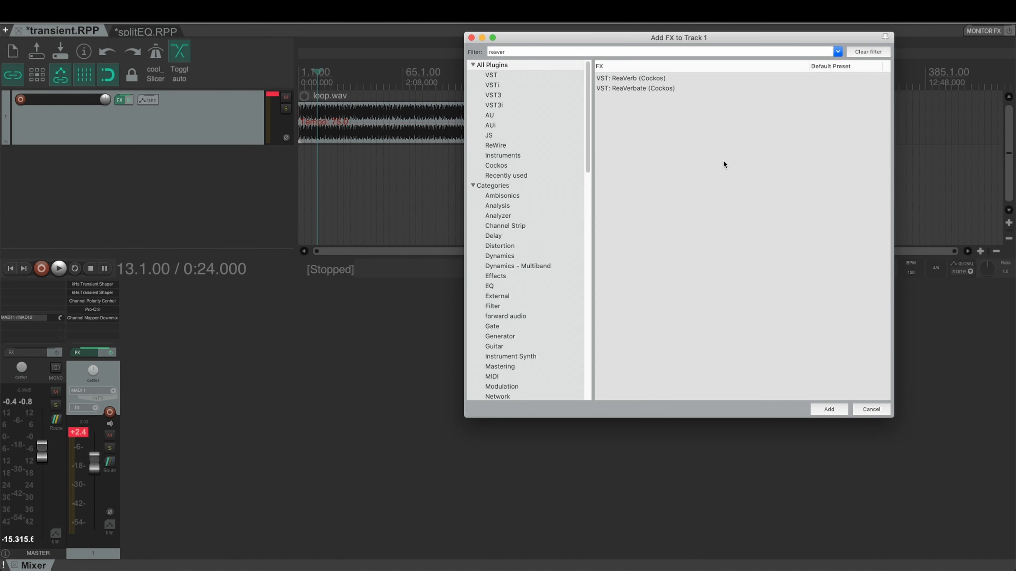
click(649, 90)
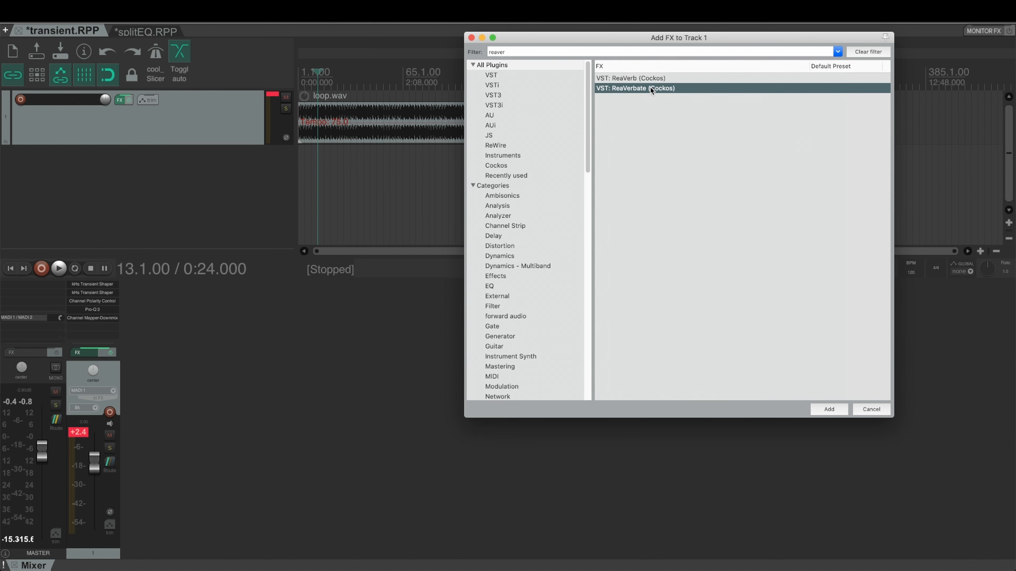
double_click(650, 89)
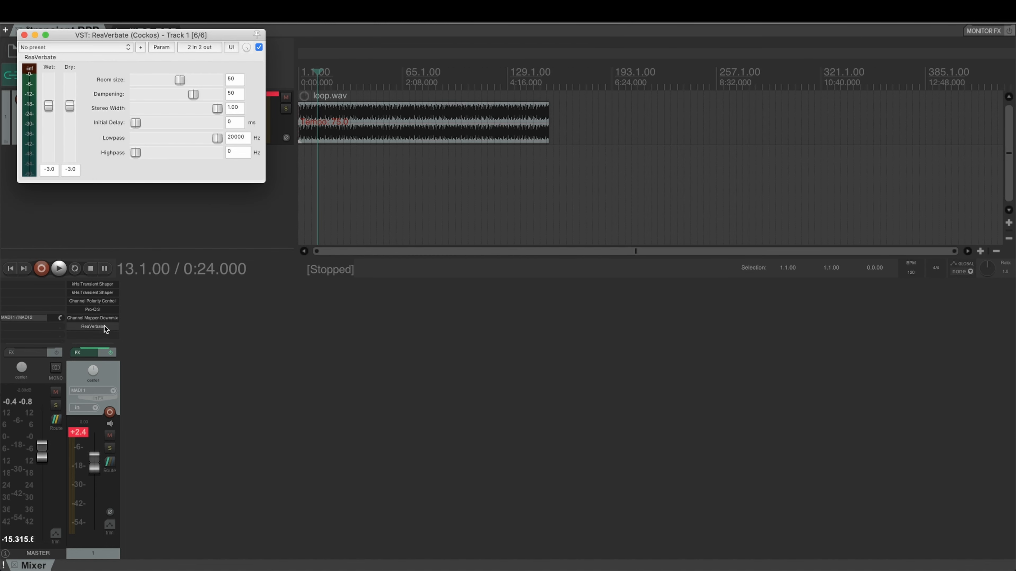
drag(103, 326, 103, 318)
drag(144, 37, 431, 283)
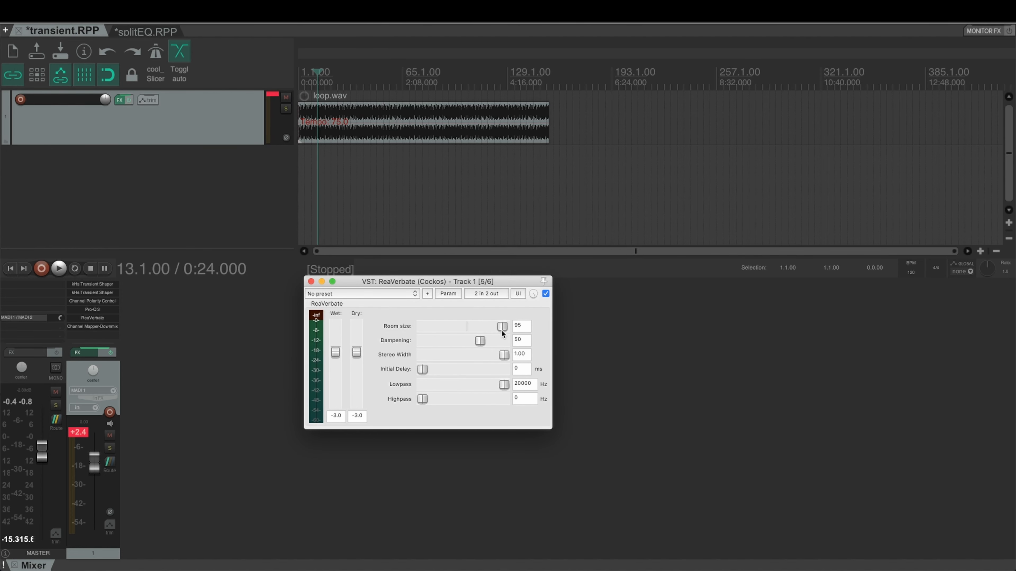
Route ReaVerbate's inputs and outputs to channels 5 and 6, audition the loop with the reverb, and close the plug-in
key(space)
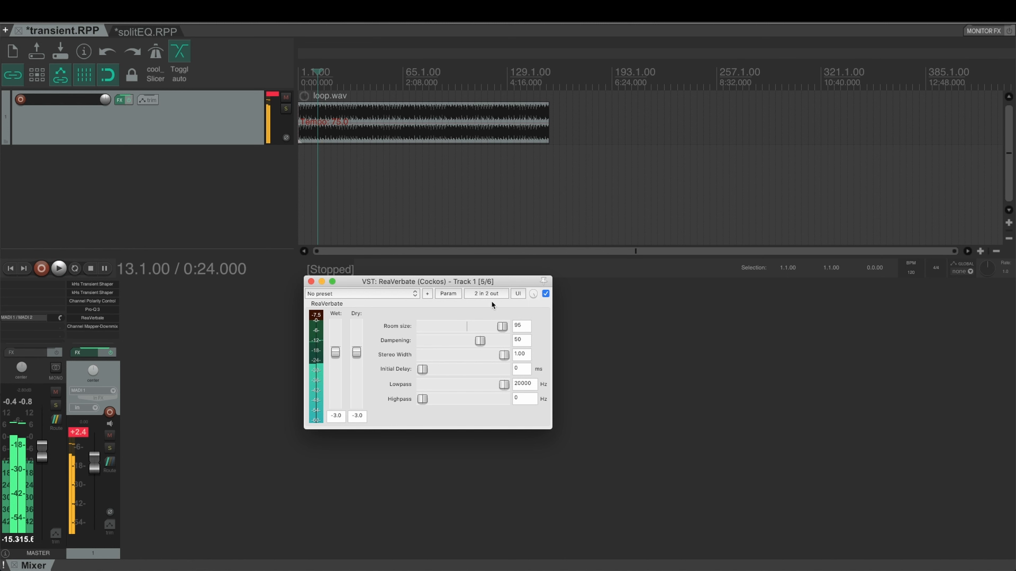
click(487, 294)
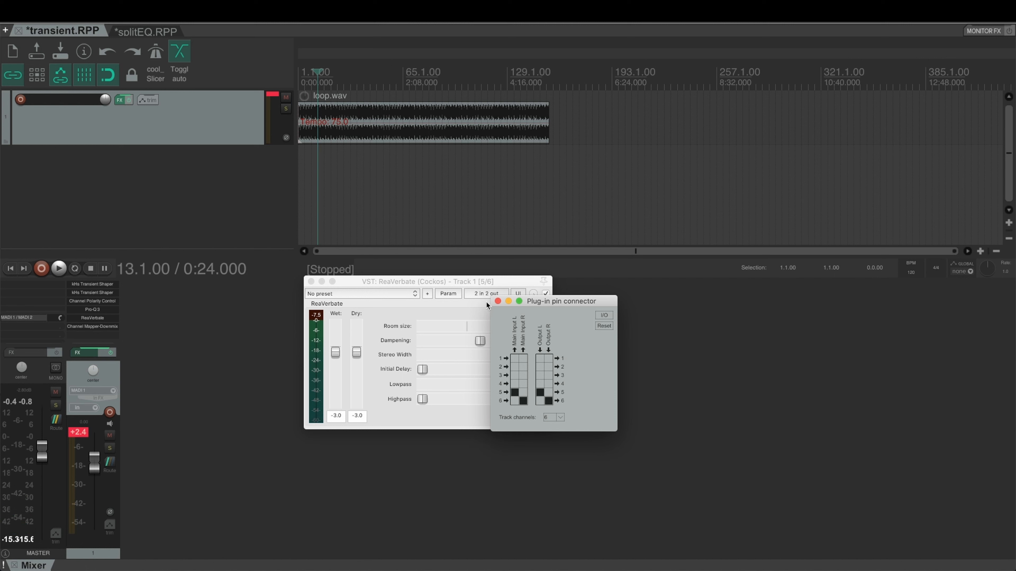
click(497, 301)
key(space)
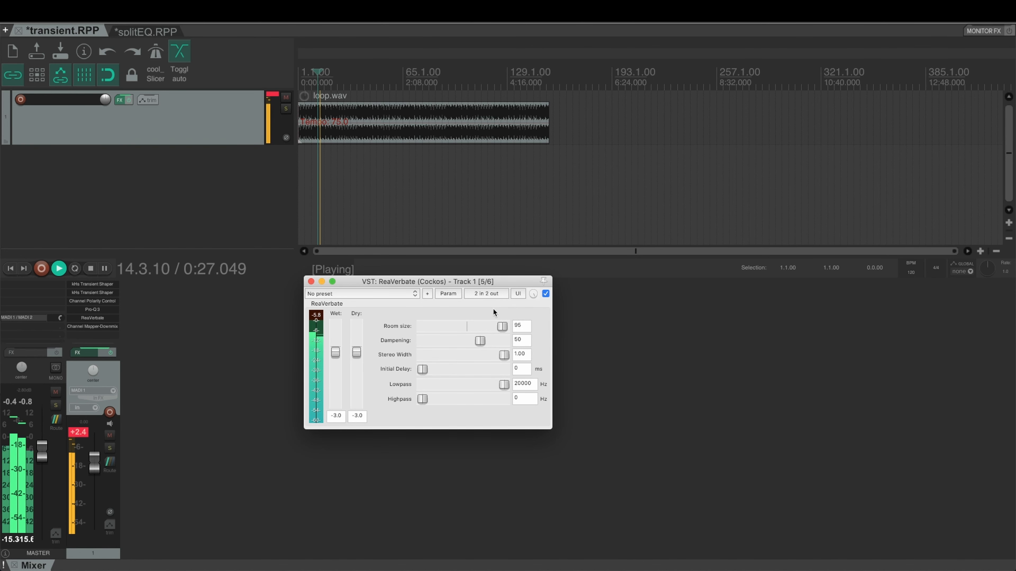
key(space)
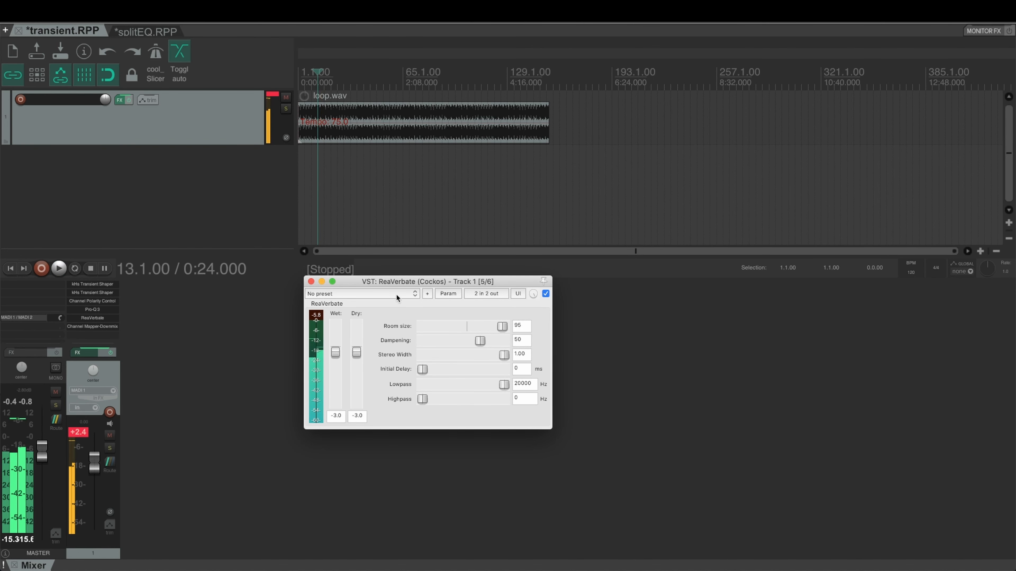
click(310, 282)
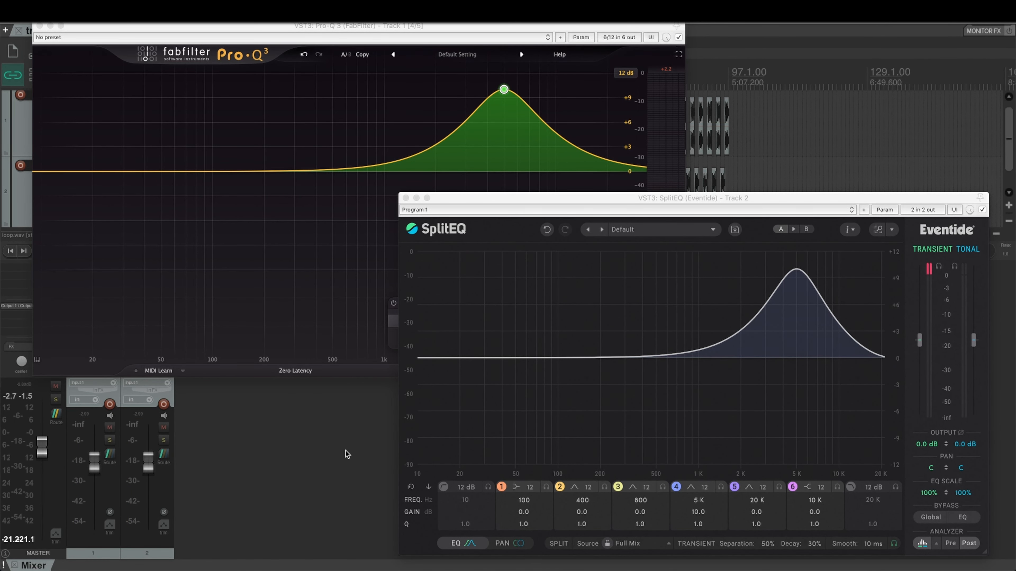
Play the loop through both EQs, and set the tonal gain of SplitEQ's 5 kHz band to 0 dB
key(space)
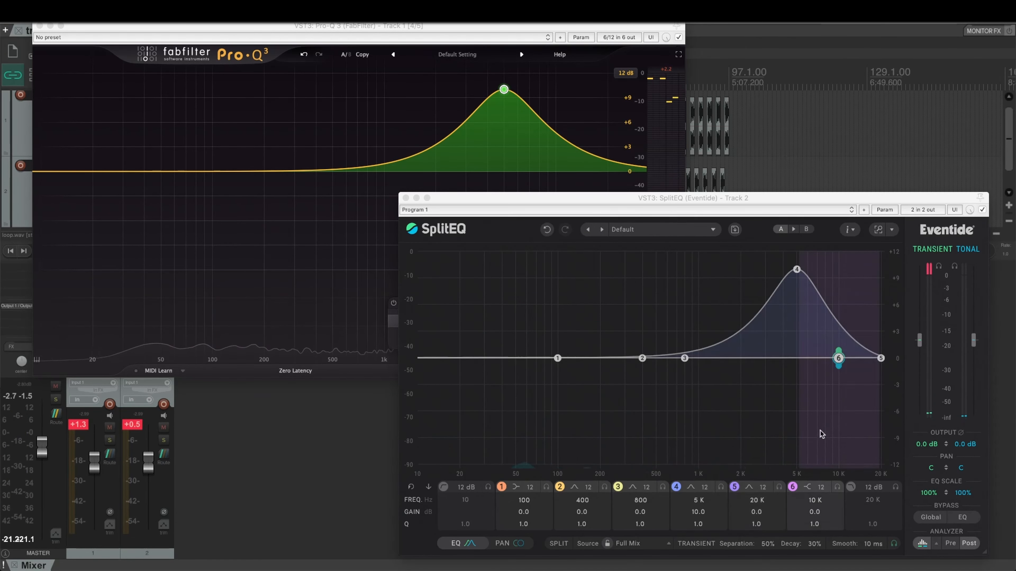
double_click(715, 513)
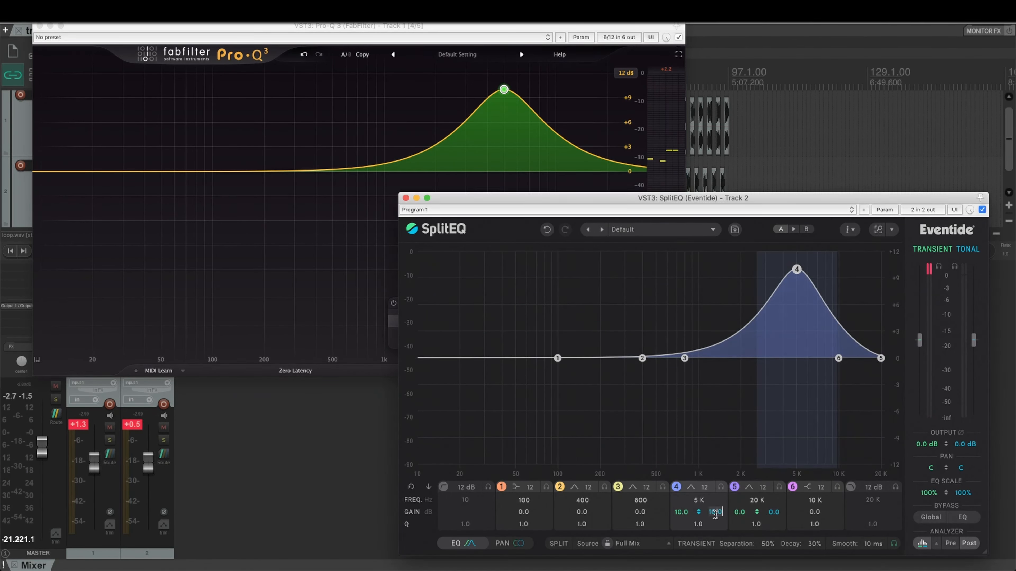
text(0)
key(Return)
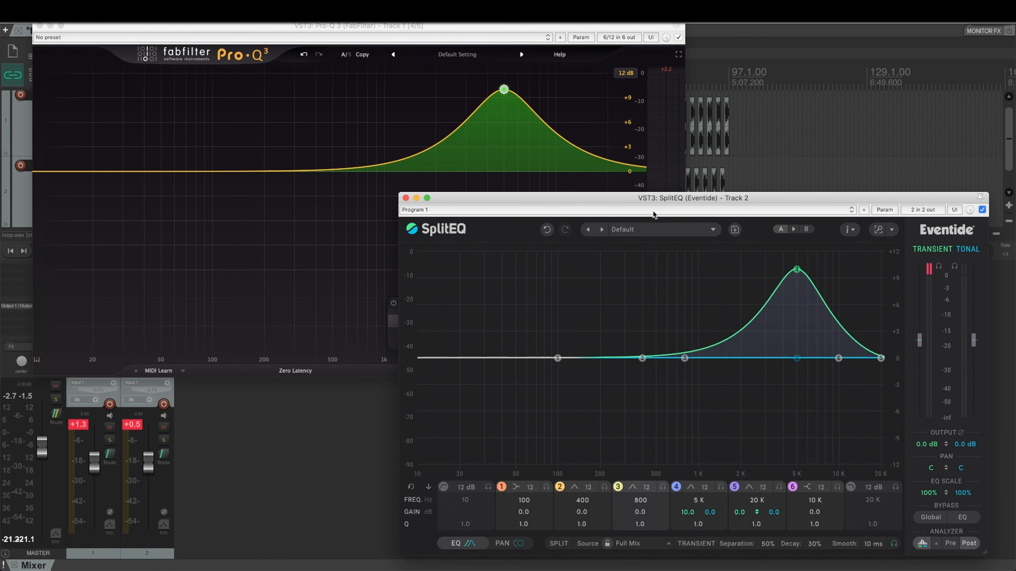
Assign the 5000 Hz band in Pro-Q 3 to the L/R speakers and play the loop to compare
click(544, 107)
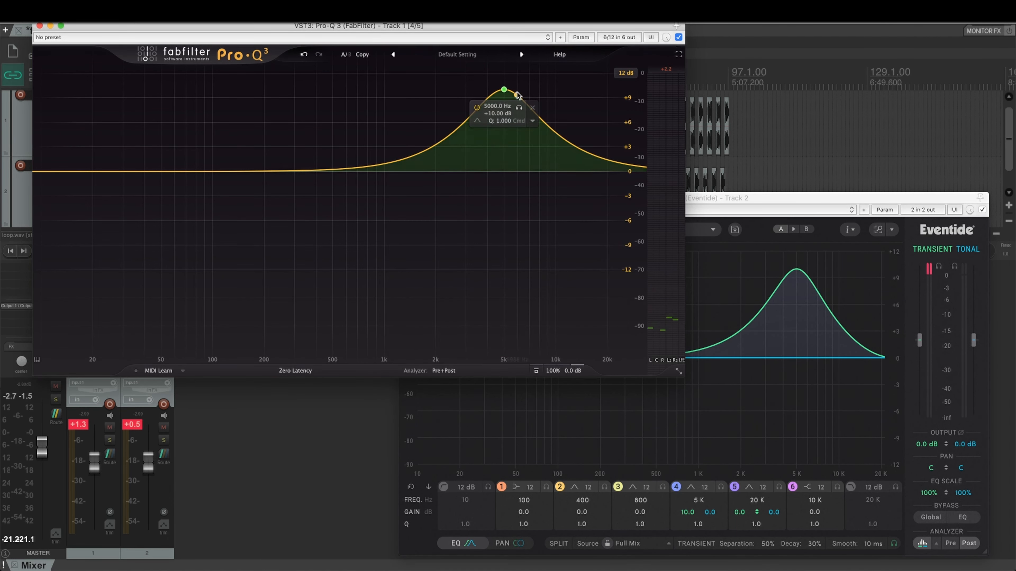
click(597, 321)
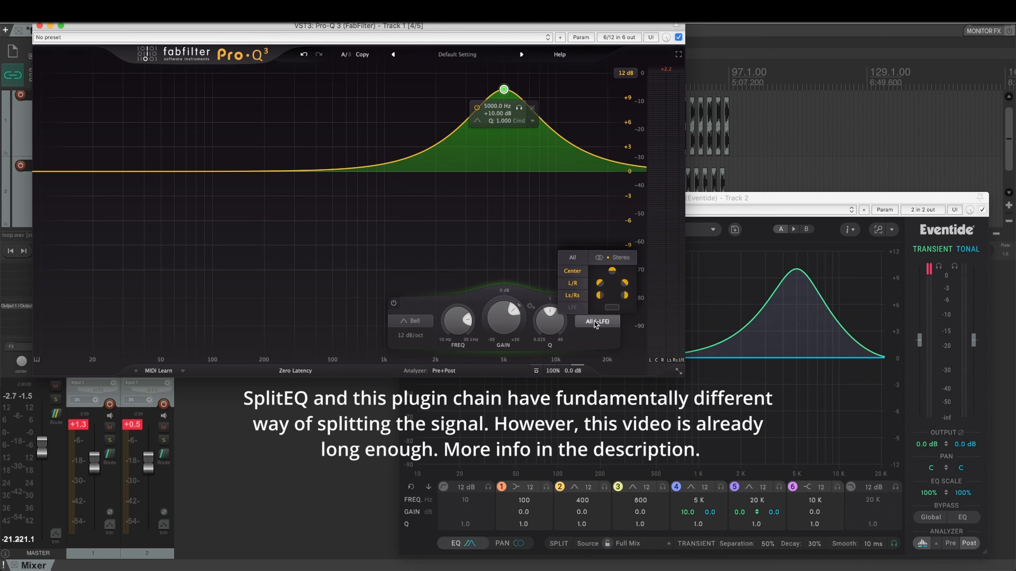
click(573, 283)
click(371, 426)
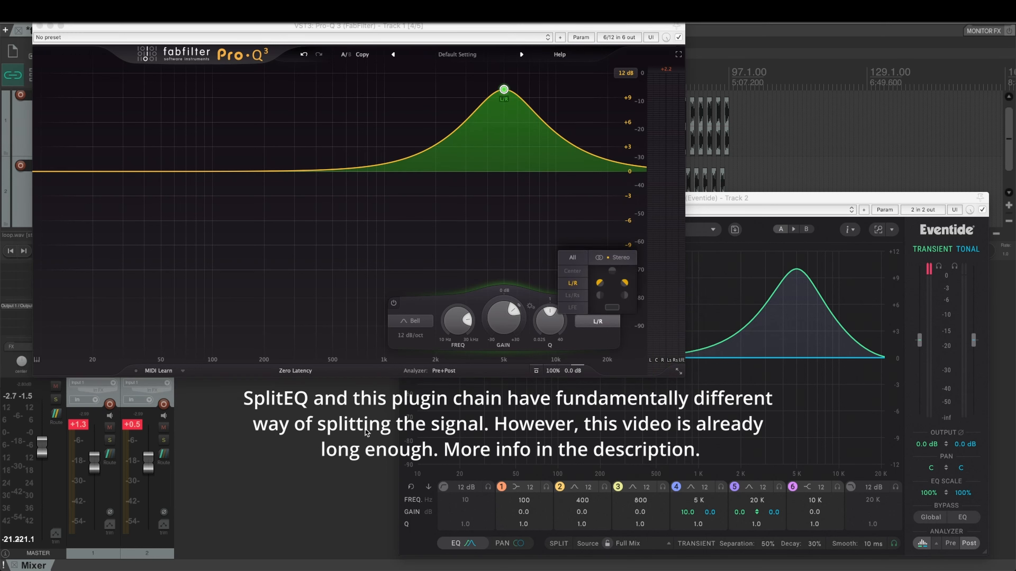
key(space)
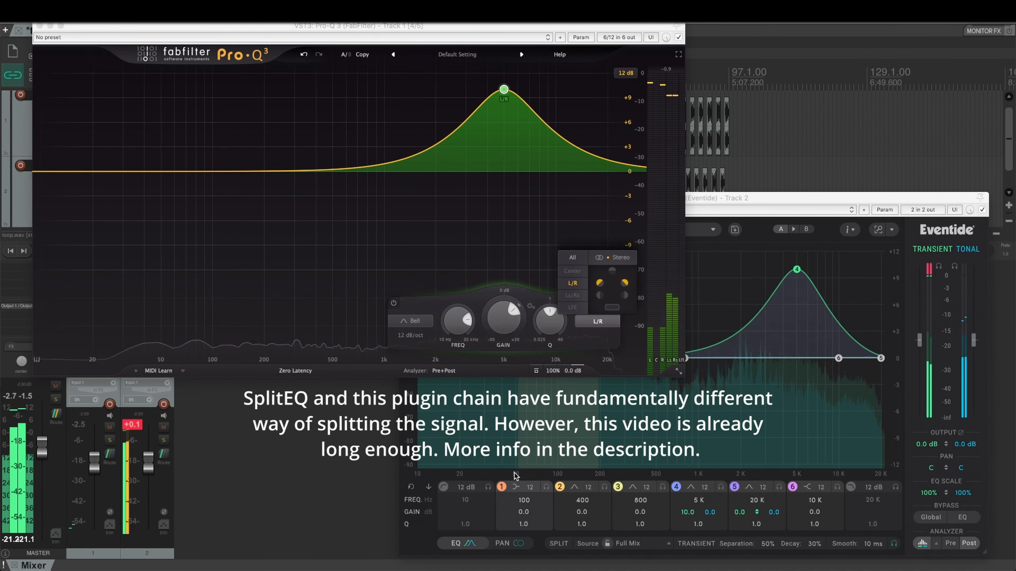
Set the transient gain of SplitEQ's 5 kHz band to 6 dB and compare both tracks during playback
double_click(681, 512)
text(6)
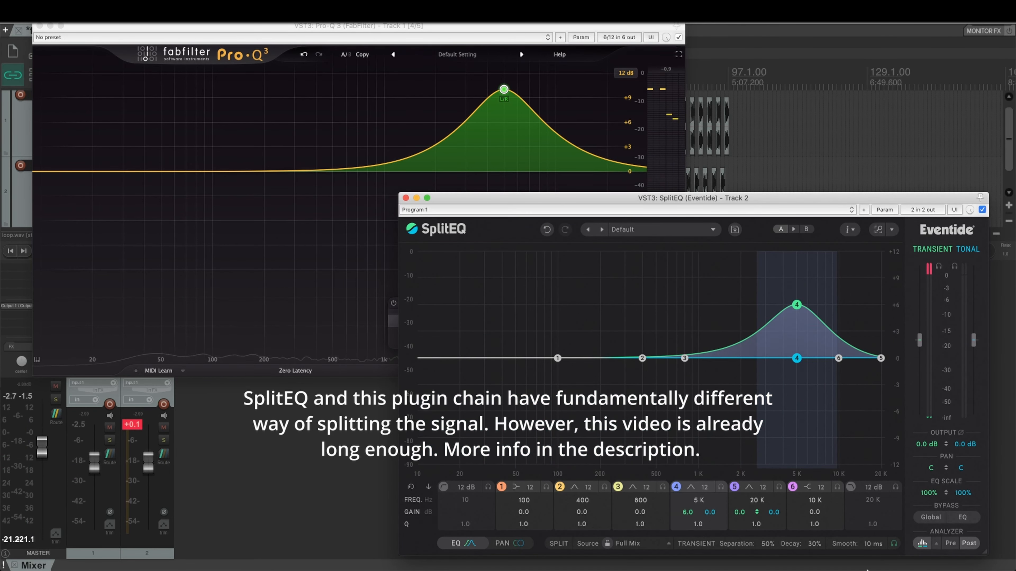
key(Return)
click(340, 435)
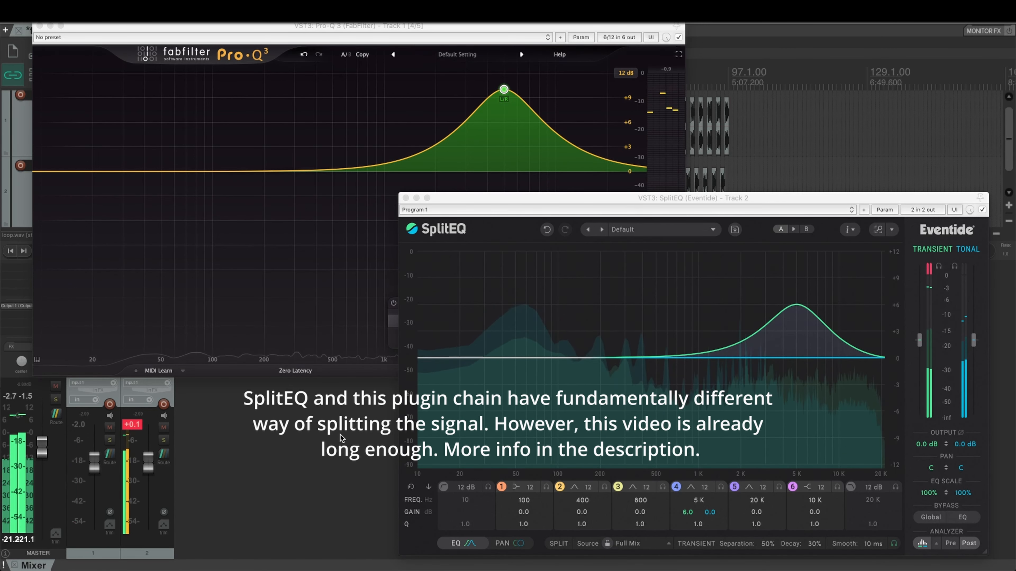
click(136, 427)
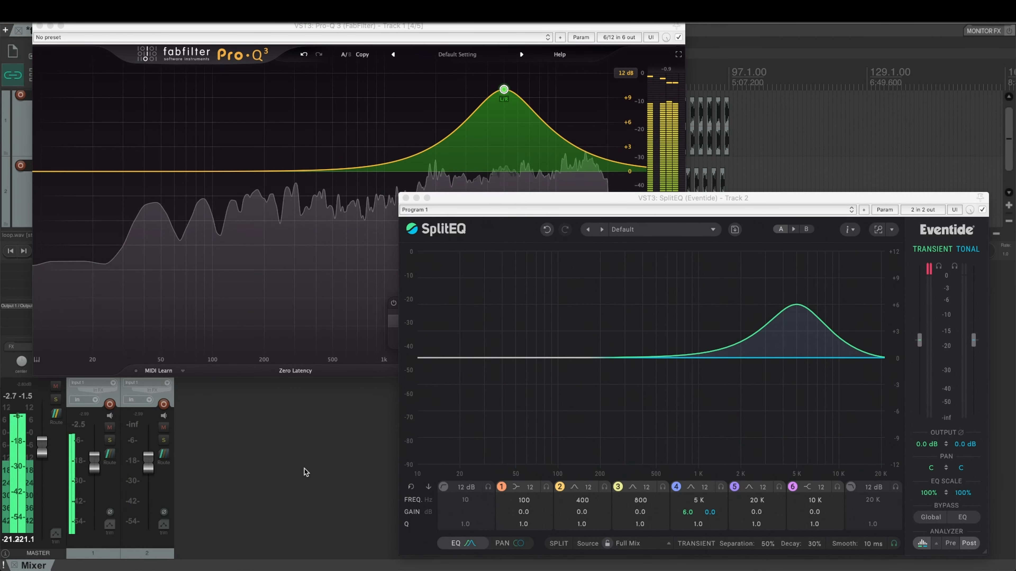